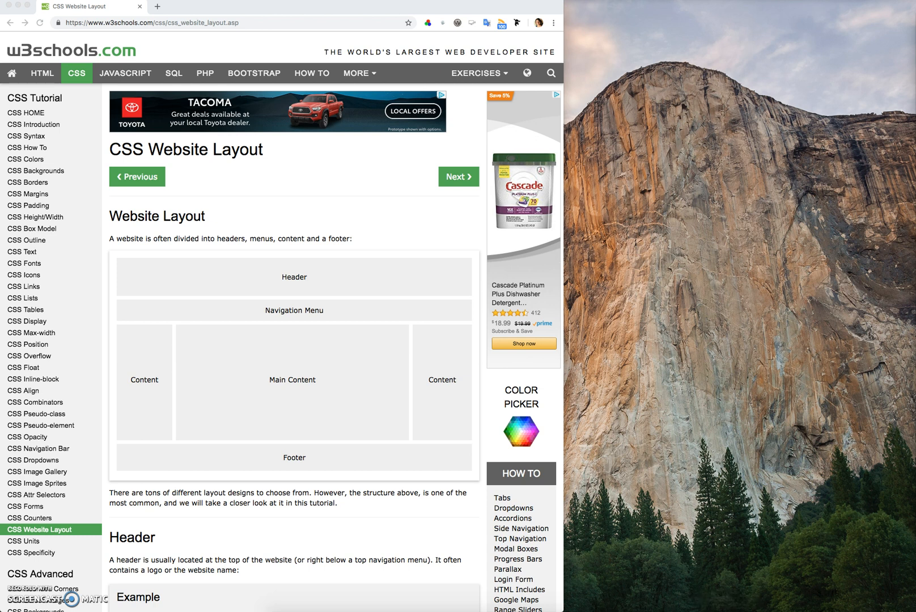
Switch to Axure RP and widen its window over the browser, checking the Website Layout diagram on w3schools.
click(68, 0)
click(77, 1)
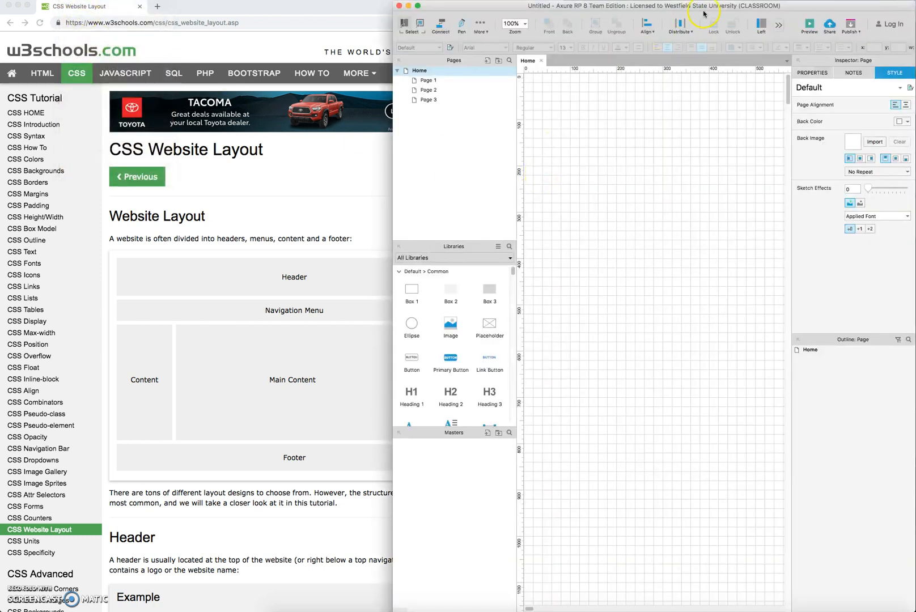
drag(428, 8, 426, 9)
mouse_move(652, 13)
mouse_down()
mouse_move(645, 8)
mouse_move(656, 7)
mouse_up()
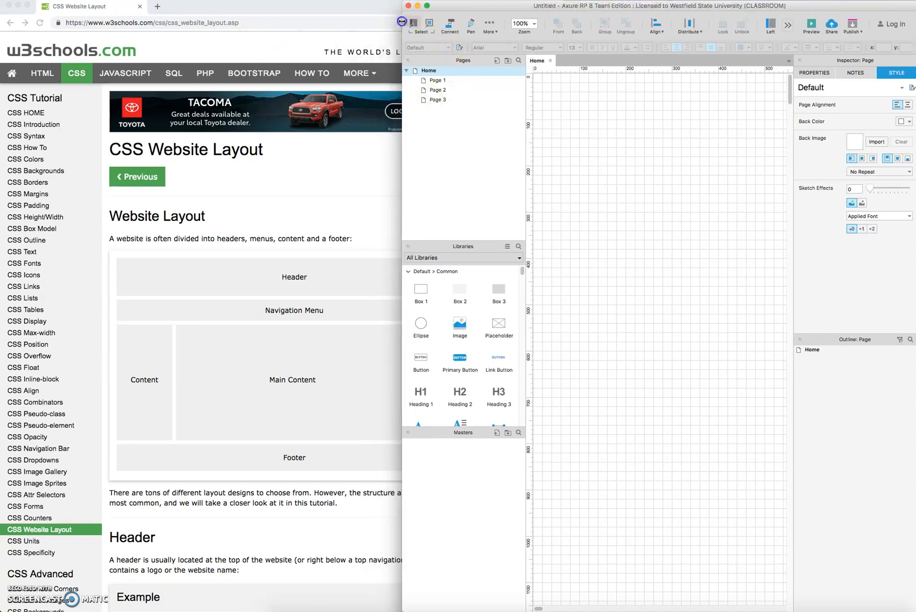
drag(401, 21, 290, 22)
mouse_move(749, 7)
mouse_down()
mouse_move(775, 6)
mouse_move(747, 4)
mouse_up()
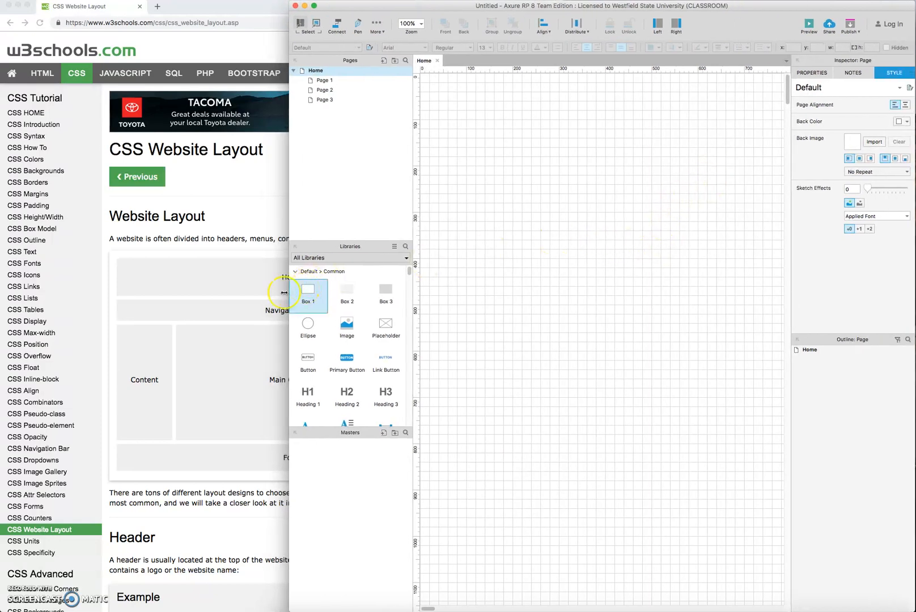
click(252, 235)
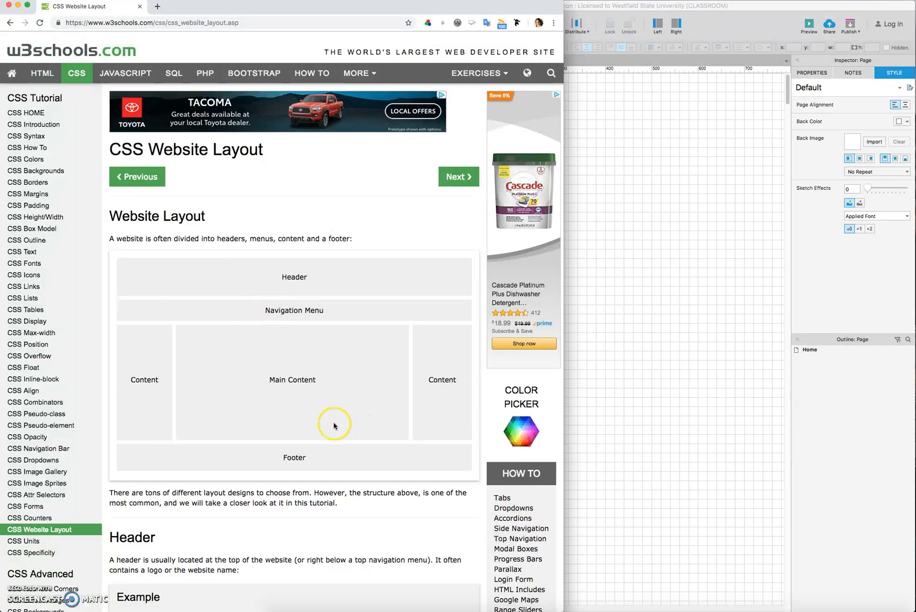
click(690, 339)
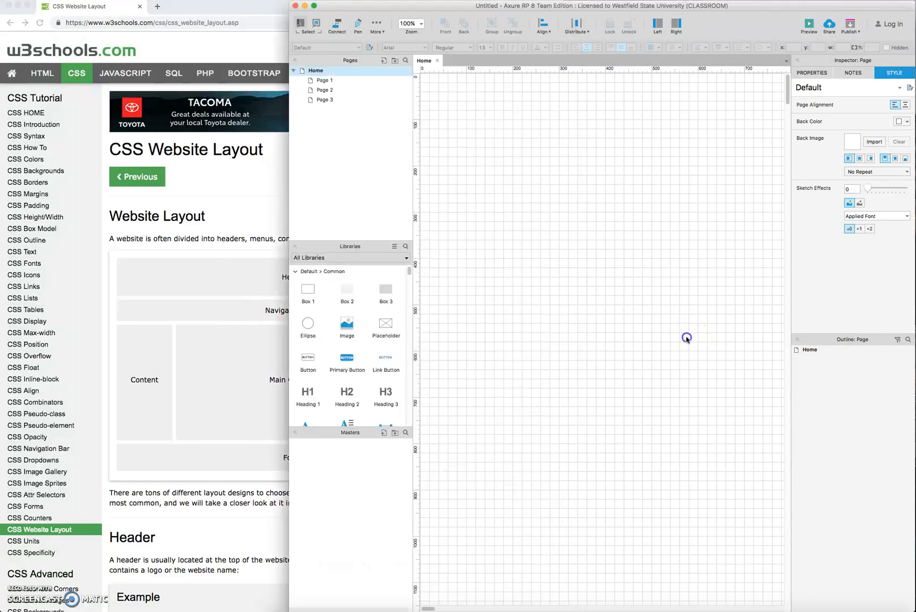
drag(598, 6, 594, 5)
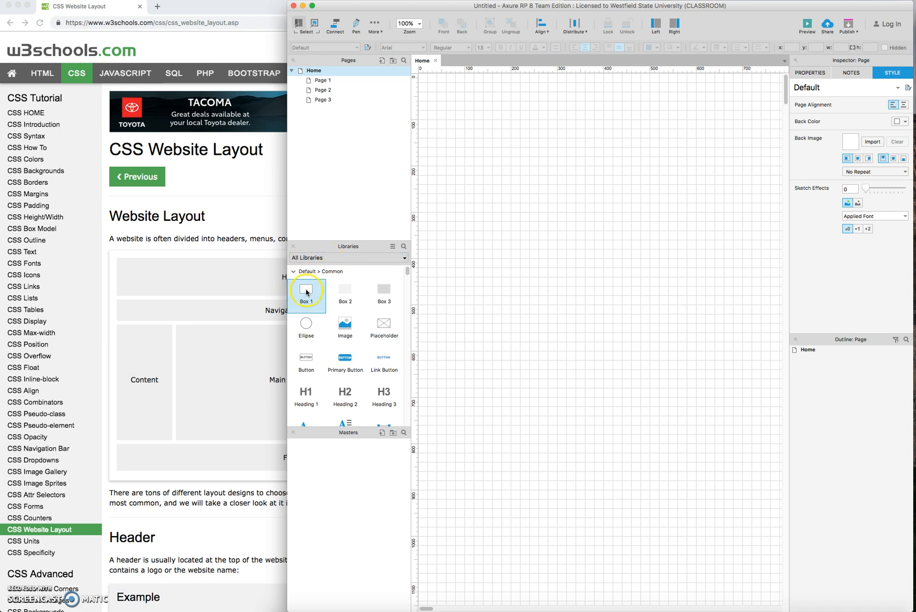
Place a Box 1 at the canvas origin, size it 1366 wide by 768 high, and widen the Axure window.
drag(306, 291, 420, 75)
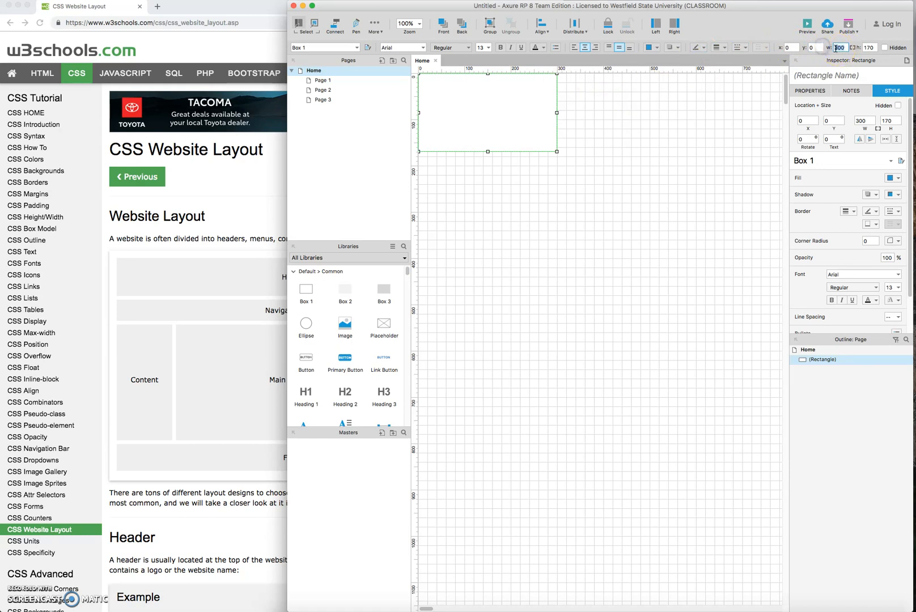
text(1366)
click(862, 47)
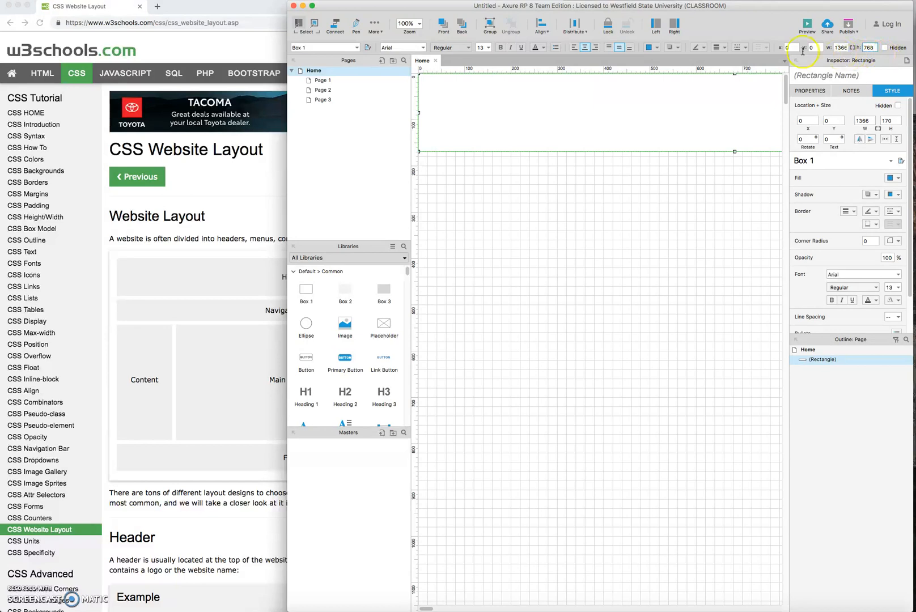
click(871, 47)
key(Return)
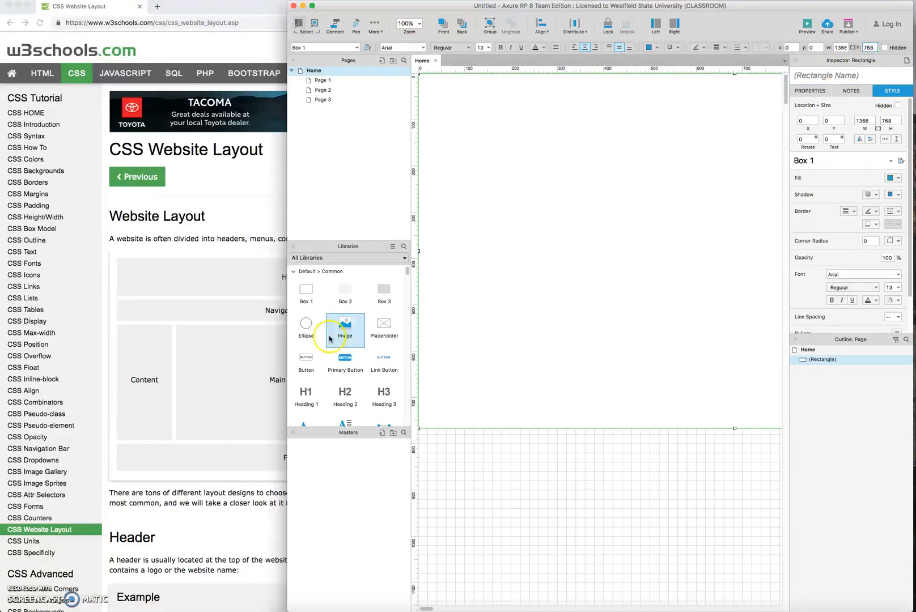
drag(279, 337, 57, 321)
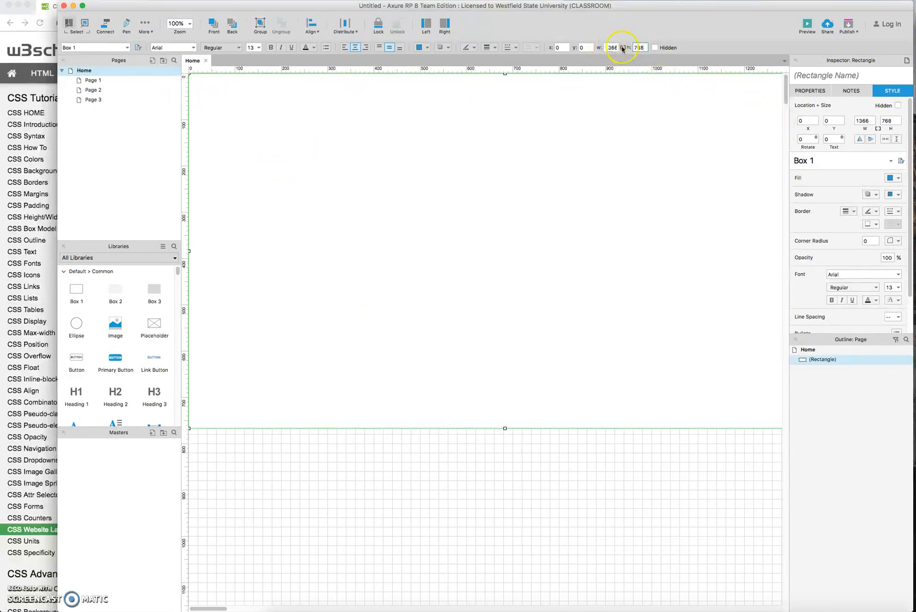
Try stretching the page frame's bottom edge to a height of about 869, and restore the height to 768.
click(492, 430)
click(505, 428)
drag(505, 429, 493, 475)
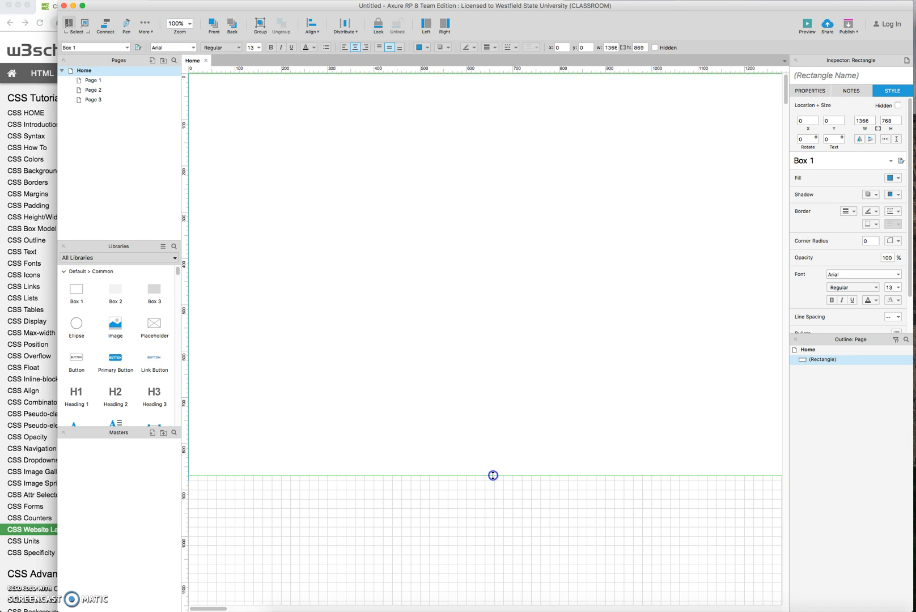
drag(494, 477, 495, 477)
key(Return)
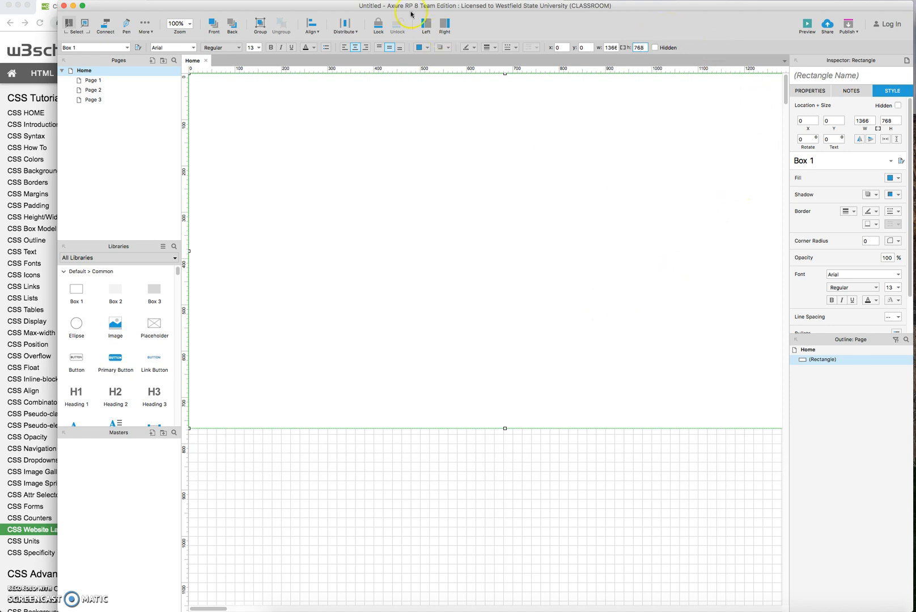
Following the w3schools layout, place a Box 2 at about x 7, y 10 in the page frame, sized about 1347 by 90.
click(33, 10)
click(43, 15)
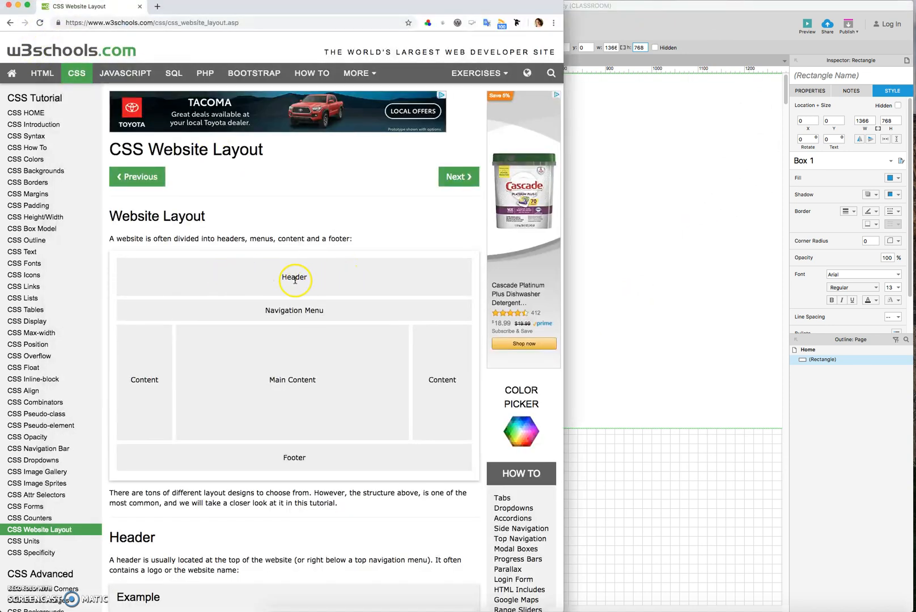
click(590, 268)
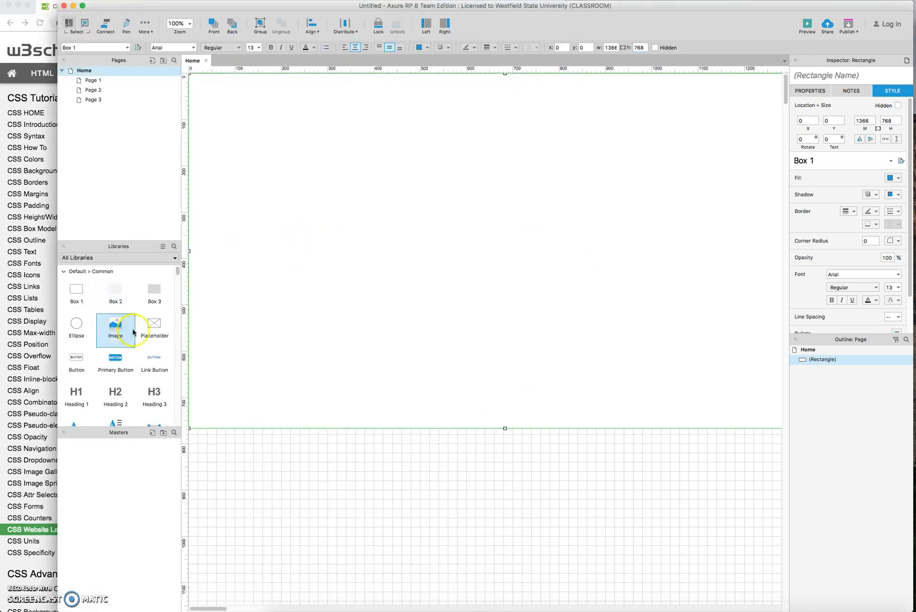
scroll(135, 334, down, 2)
scroll(135, 335, up, 2)
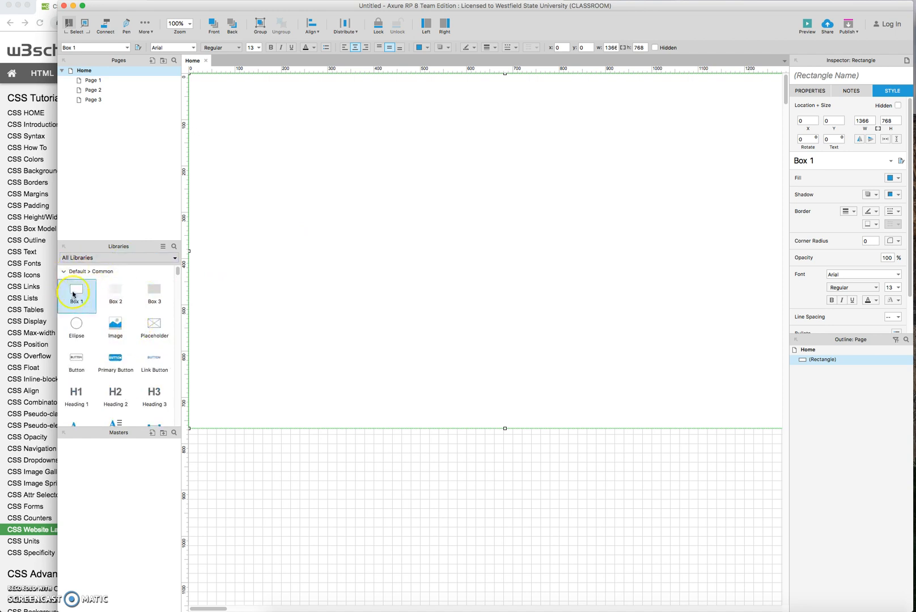
drag(132, 280, 192, 77)
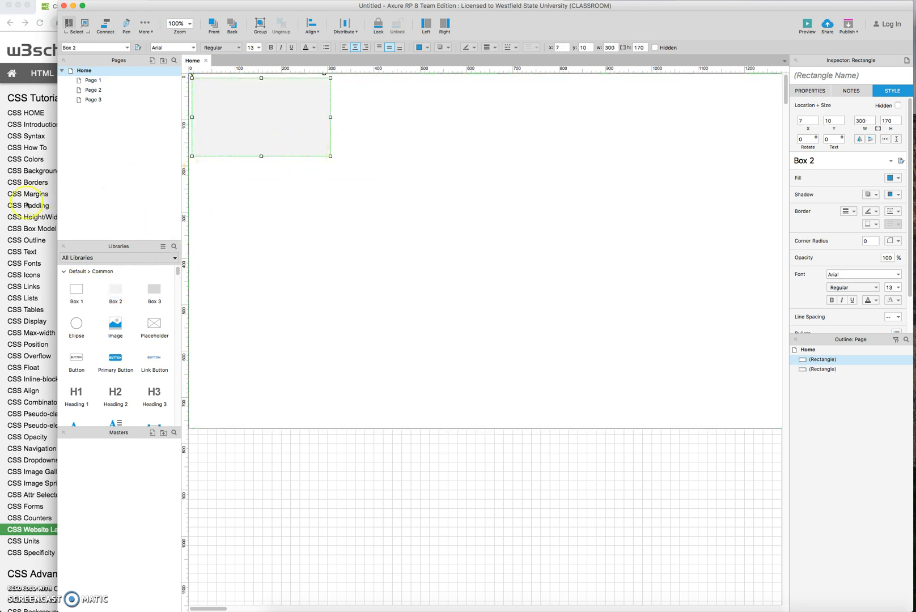
click(39, 39)
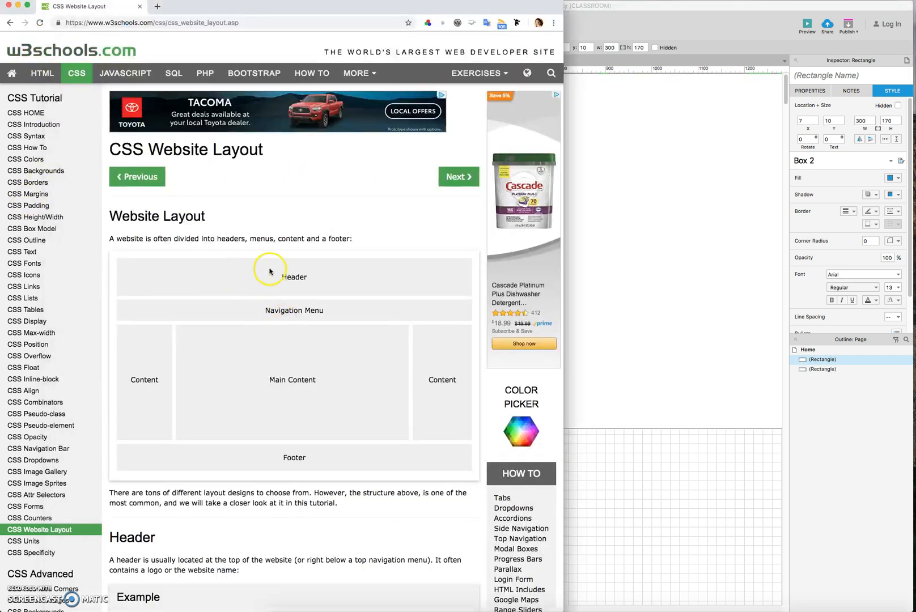
click(714, 239)
click(328, 148)
drag(330, 155, 741, 119)
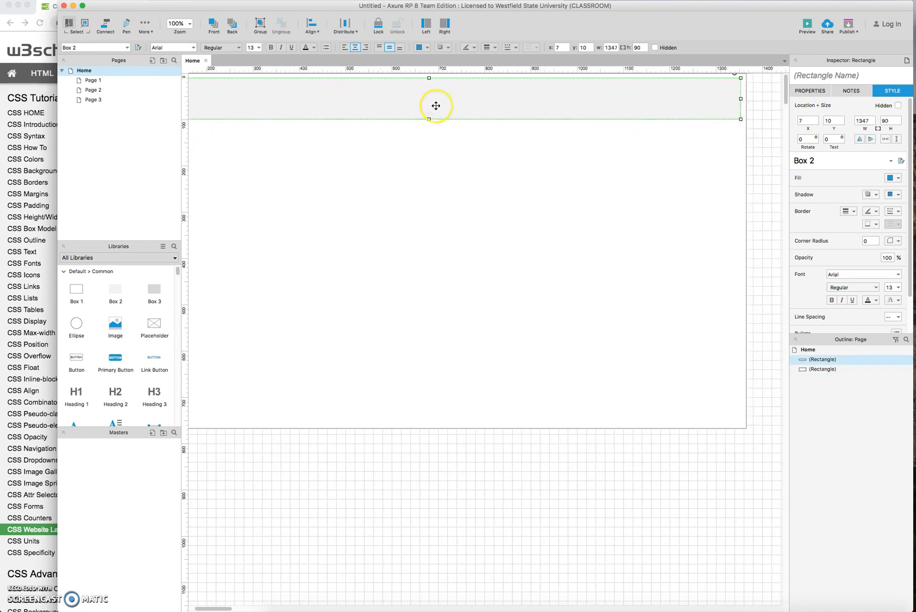
Add the centered text HEADER to the wide grey box at the top of the page frame.
click(343, 97)
scroll(374, 99, left, 5)
click(559, 138)
click(509, 90)
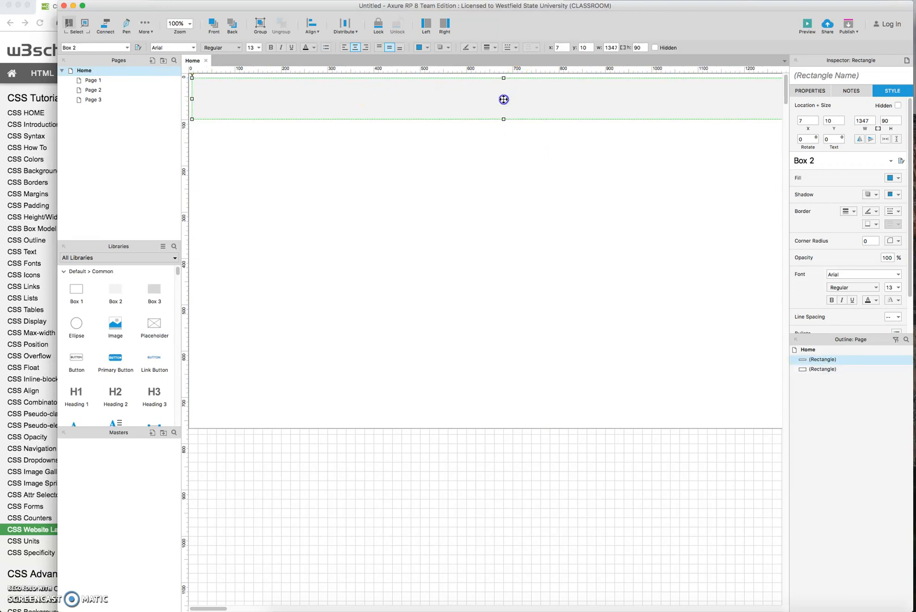
double_click(503, 99)
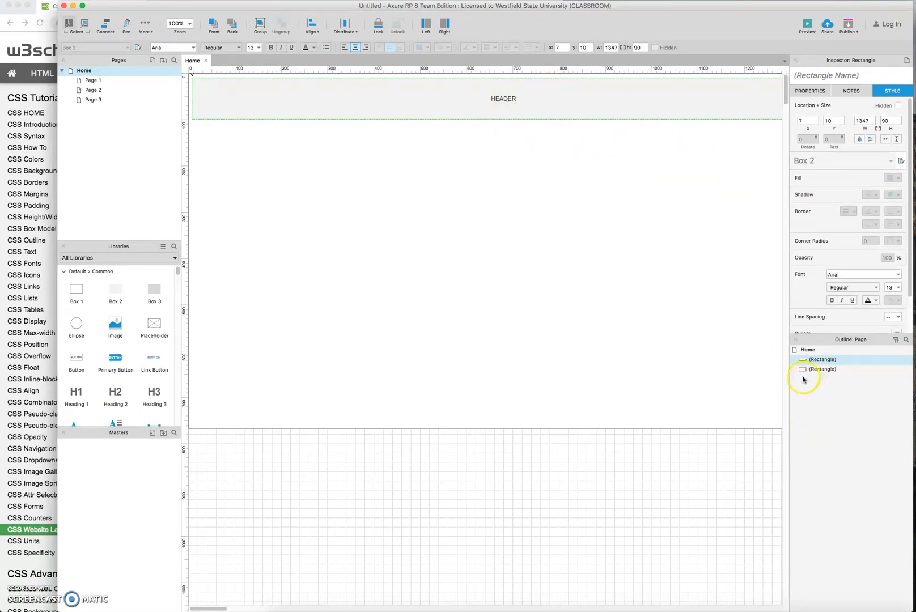
click(696, 127)
Rename the header box HEADER in the page outline.
click(580, 104)
click(823, 360)
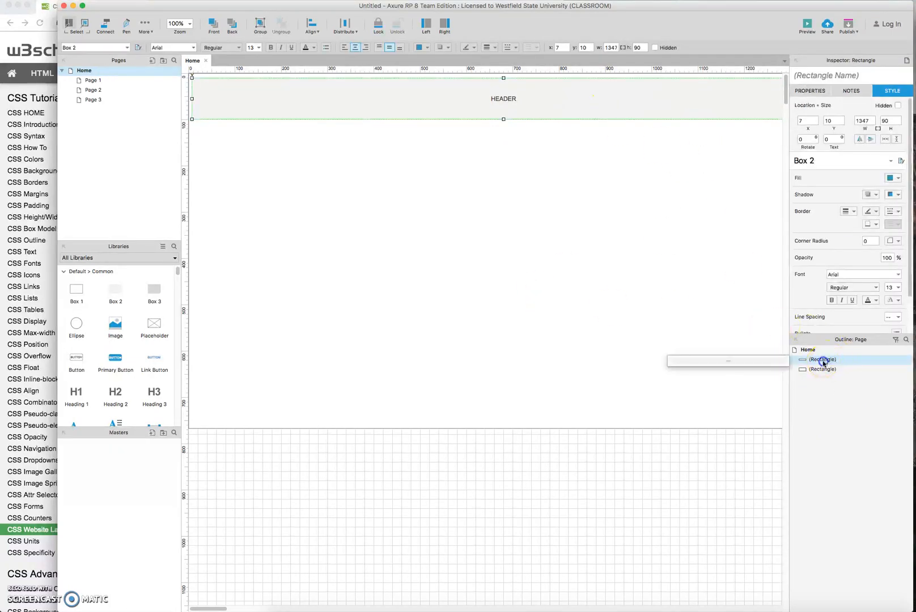
double_click(819, 361)
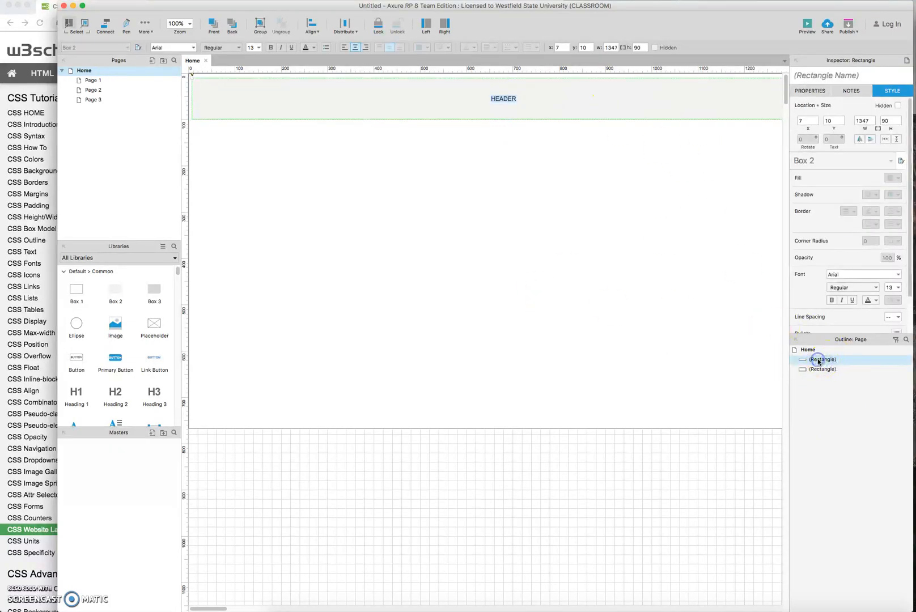
click(814, 361)
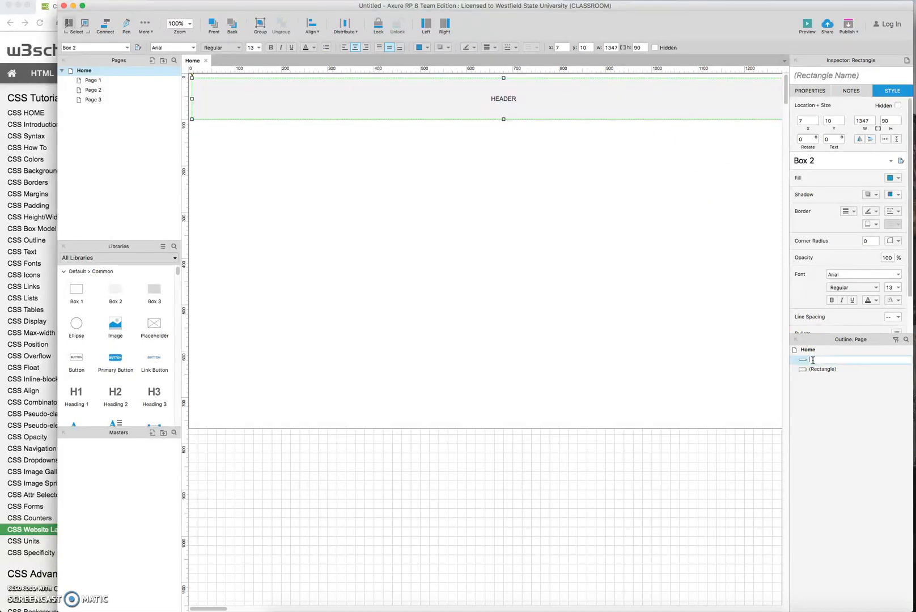
Rename the page frame rectangle 1366 X 768 in the outline and lock it in place.
click(822, 369)
click(823, 370)
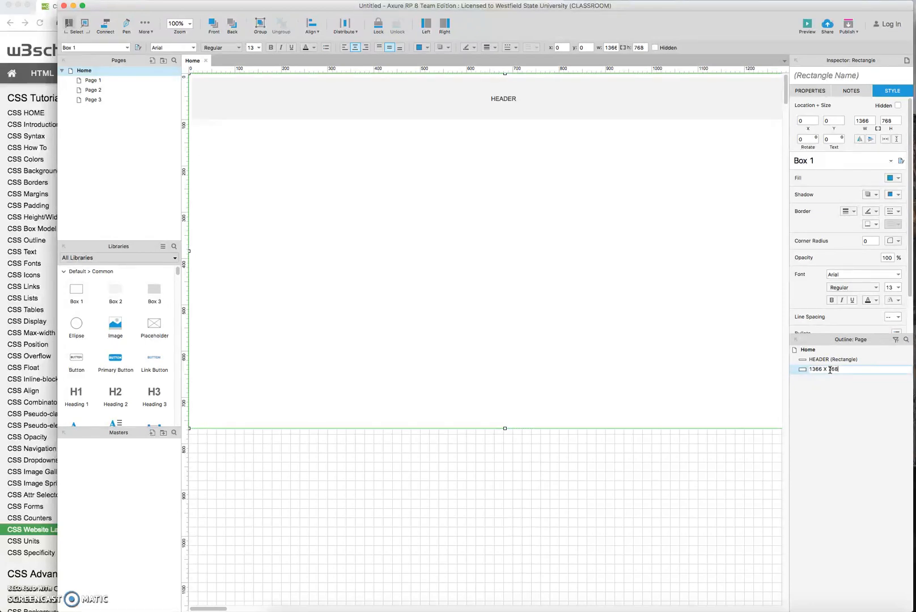
key(Return)
click(839, 389)
click(833, 371)
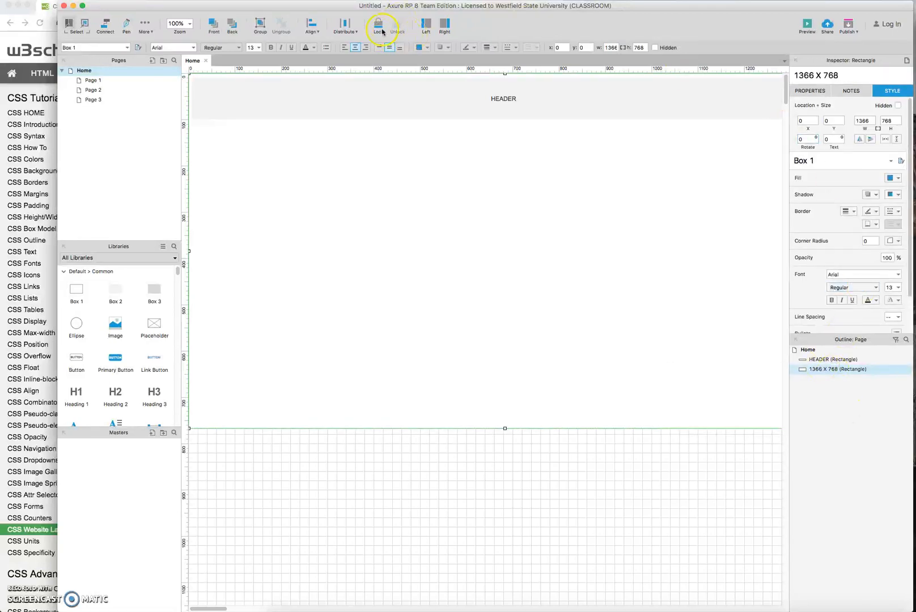
click(382, 30)
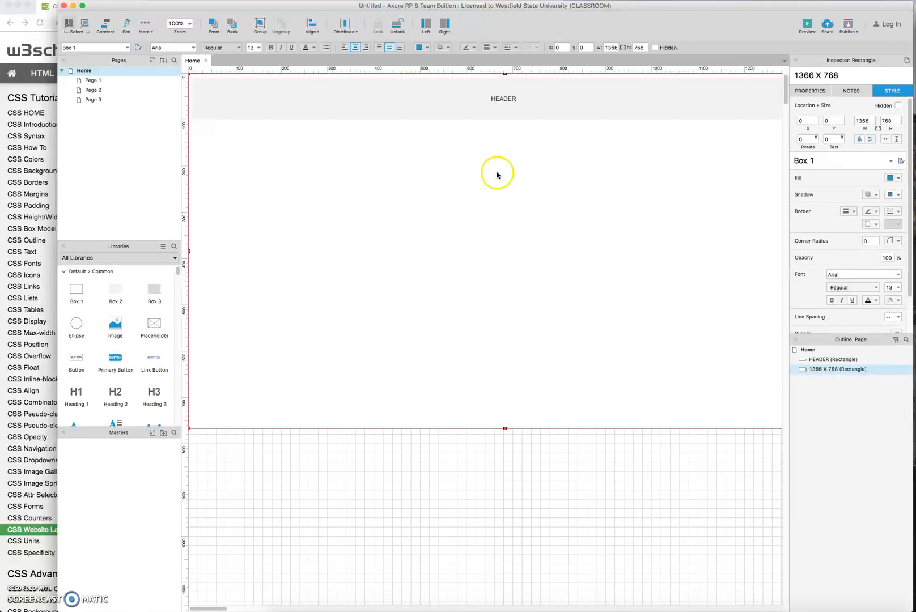
Following the w3schools layout, place a Box 2 just below the header at about x 7, y 110, sized about 1347 by 41.
click(460, 107)
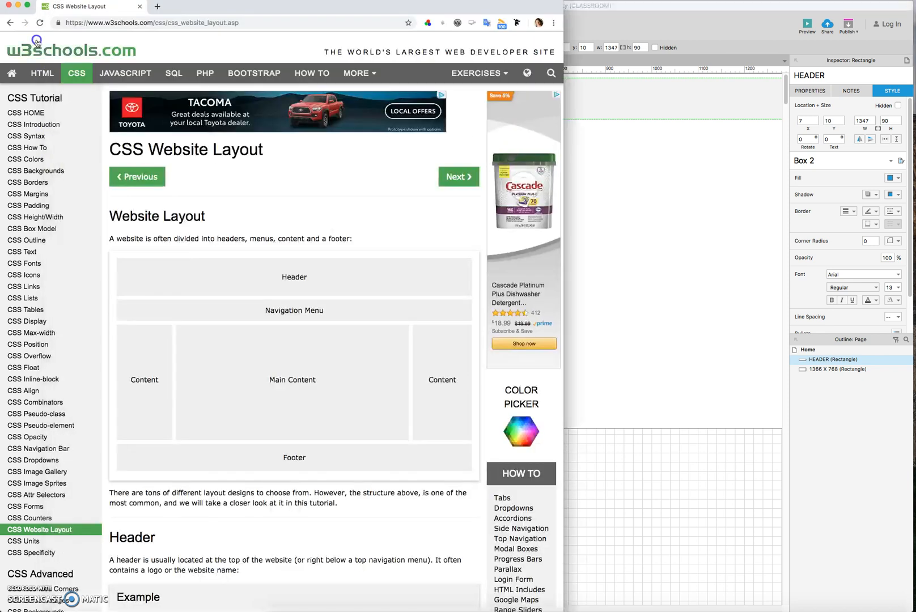
click(34, 46)
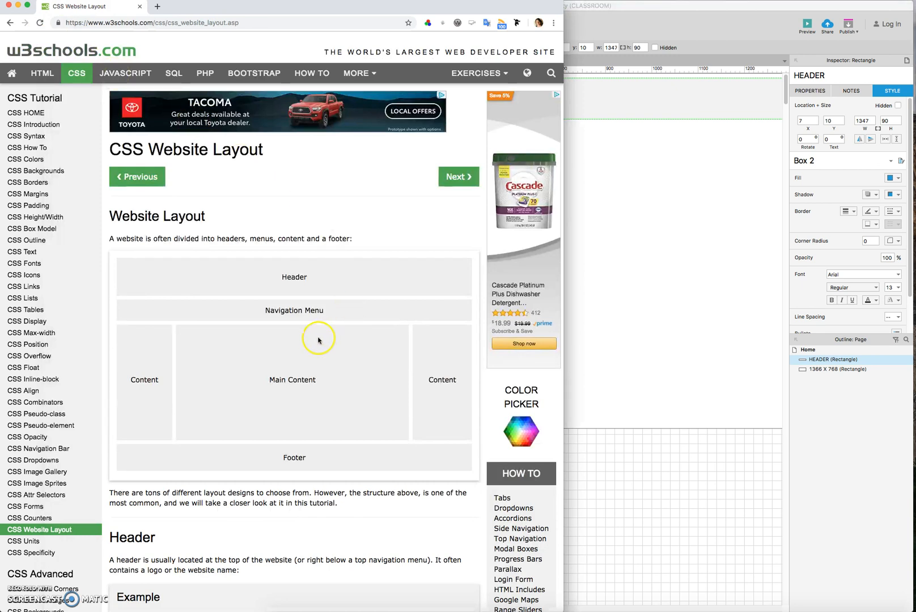
click(610, 305)
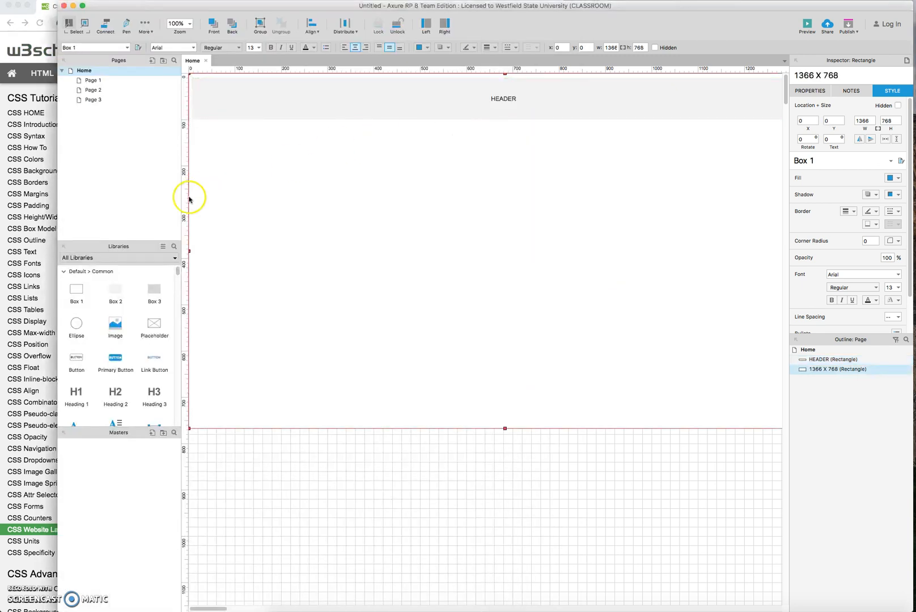
drag(115, 291, 195, 125)
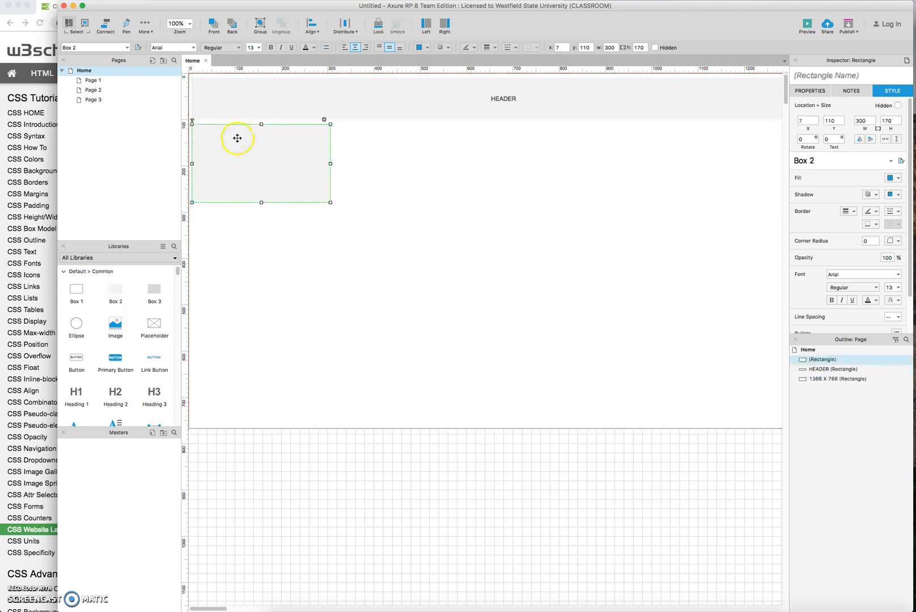
drag(331, 203, 747, 144)
Add the text NAVIGATION to the narrow box below the header.
double_click(425, 135)
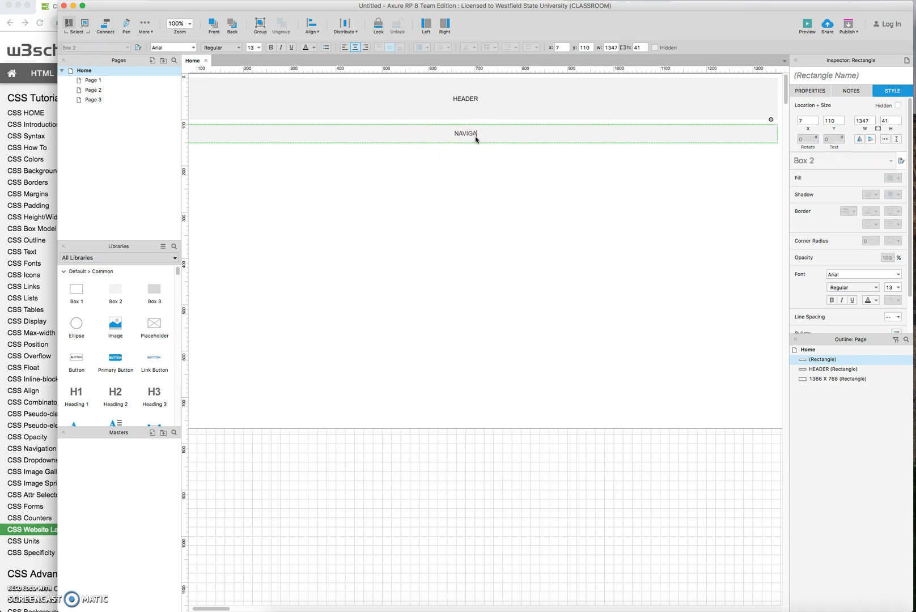
click(644, 273)
click(827, 393)
Rename the narrow box below the header NAVIGATION in the page outline.
click(828, 362)
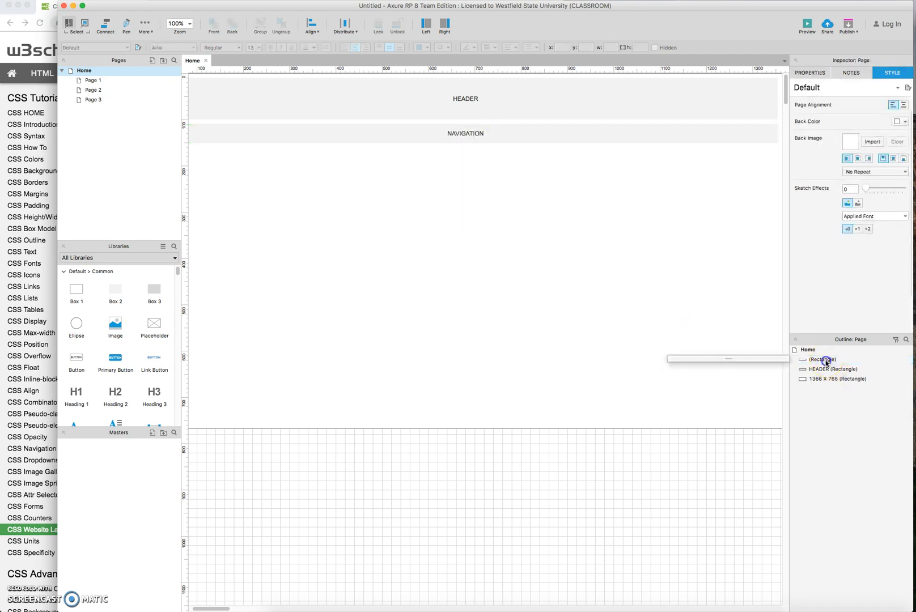
click(828, 362)
double_click(813, 361)
double_click(813, 361)
double_click(814, 361)
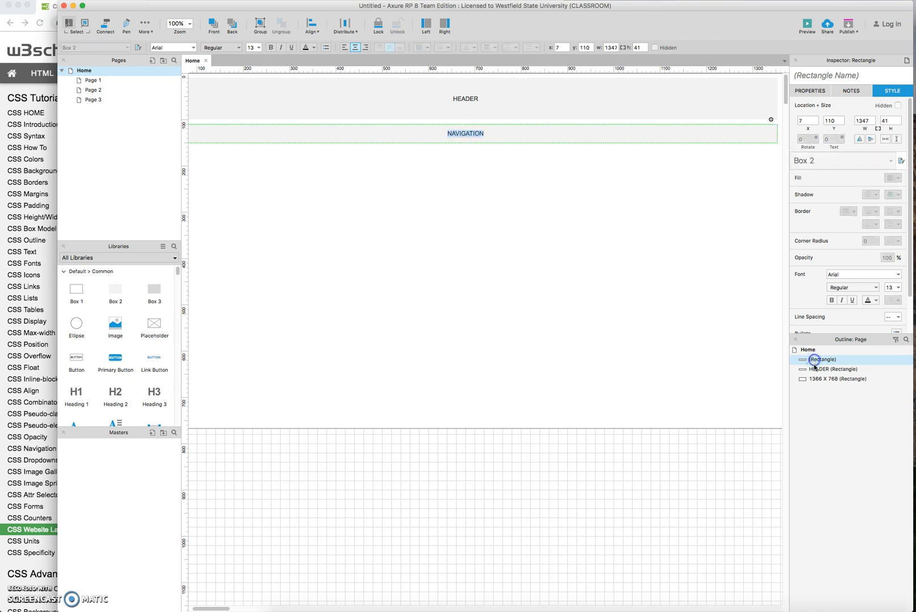
click(828, 392)
click(822, 360)
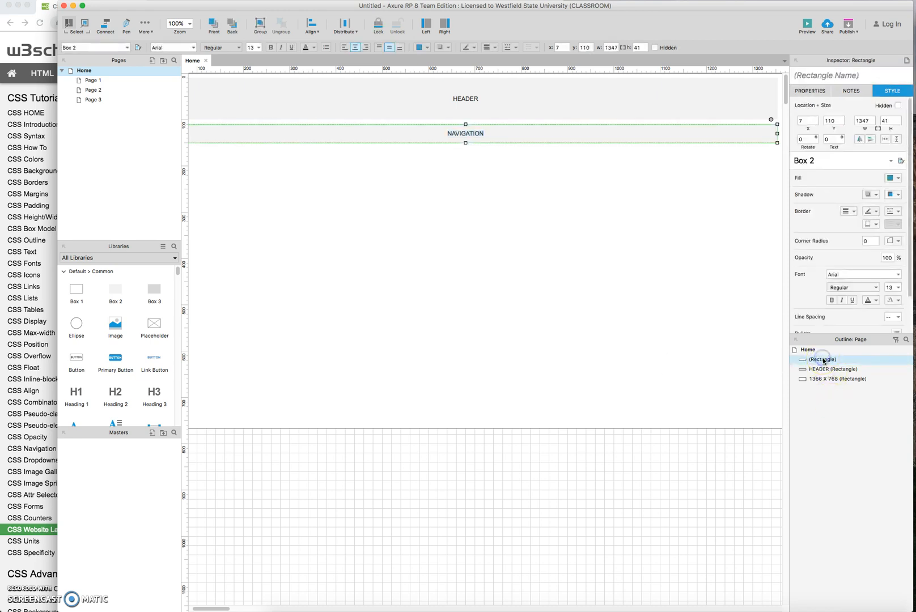
double_click(823, 361)
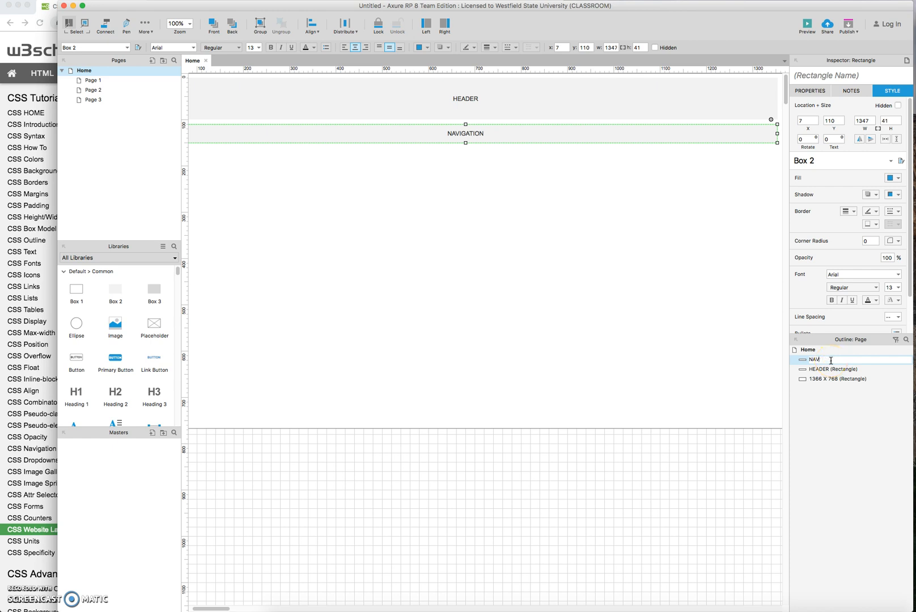
click(855, 424)
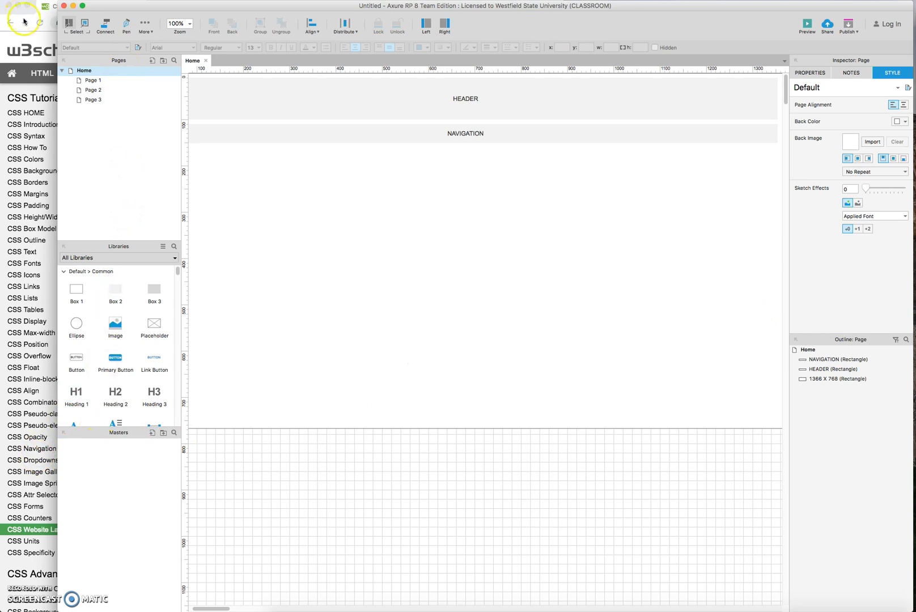
Following the w3schools layout, place a Box 2 as the left column below the navigation at x 7, y 161, sized about 253 by 513.
click(44, 17)
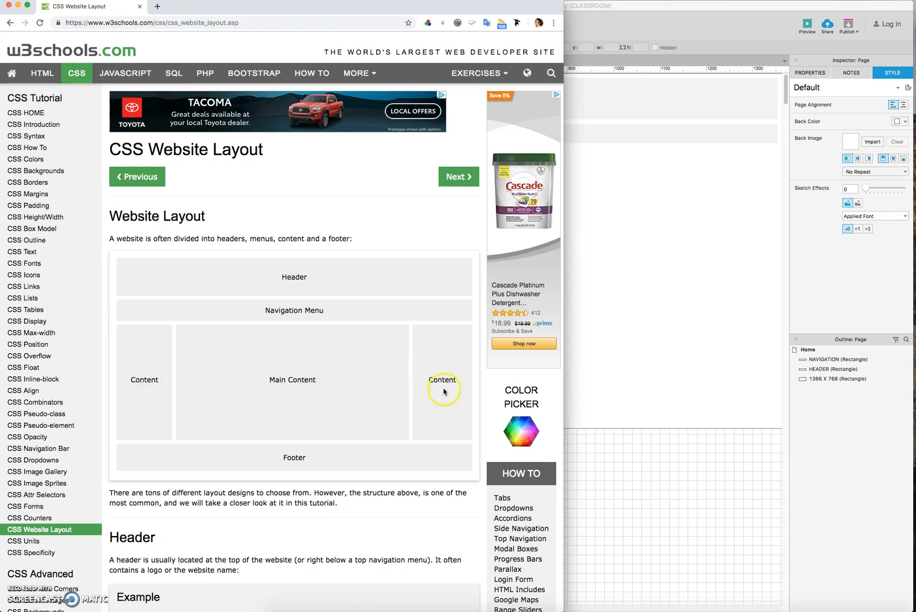
click(635, 373)
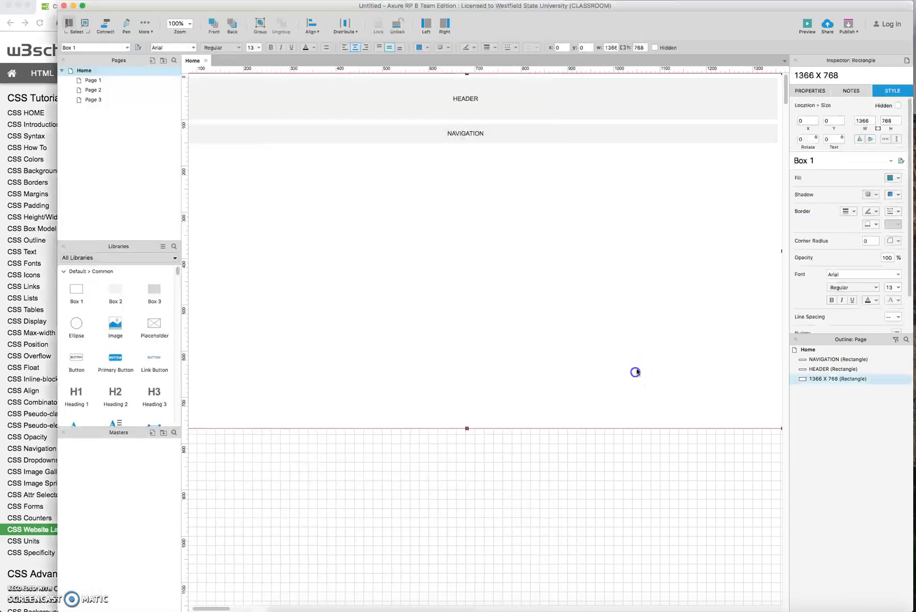
drag(135, 283, 192, 148)
drag(331, 227, 307, 385)
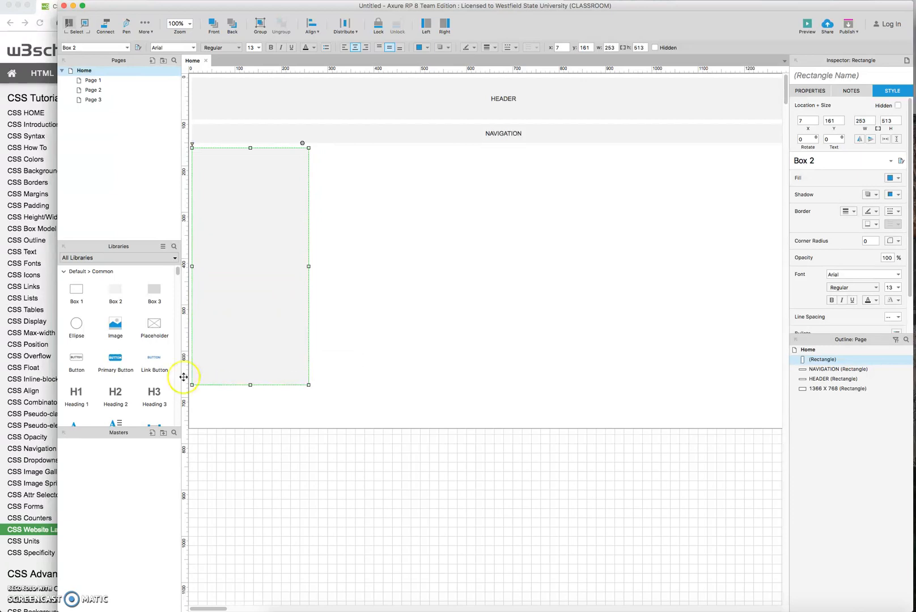
Add the text CONTENT to the left column box and name it CONTENT LEFT in the page outline.
double_click(245, 258)
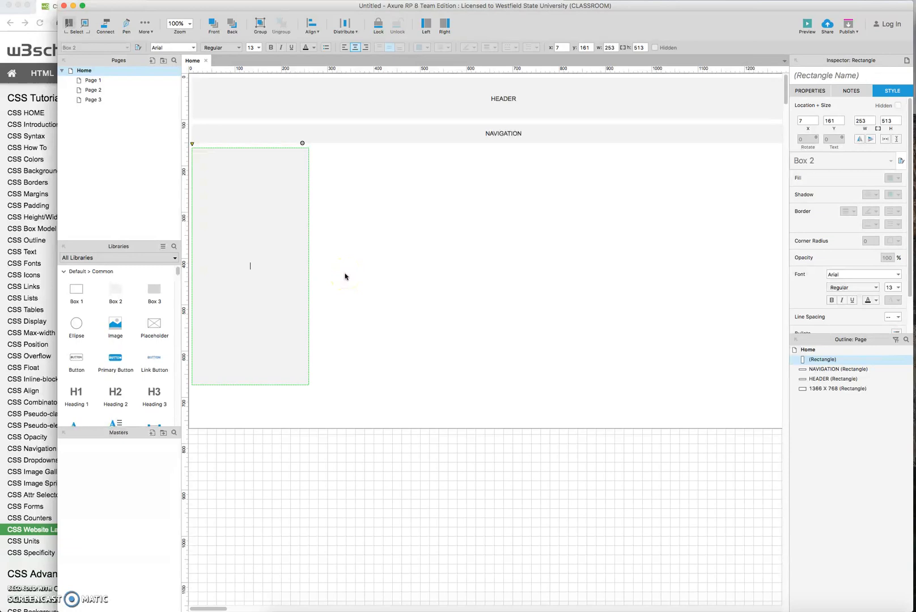
click(352, 299)
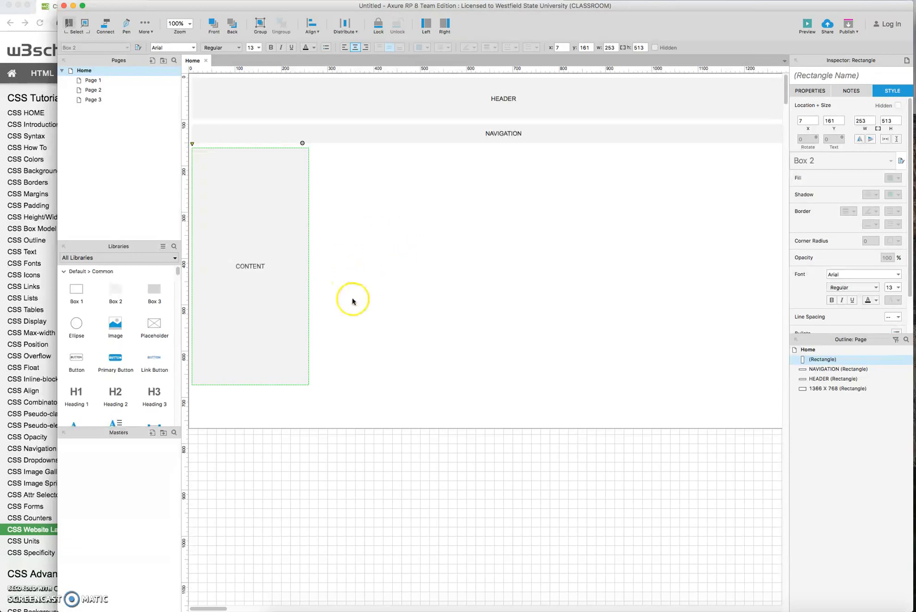
click(824, 362)
click(823, 360)
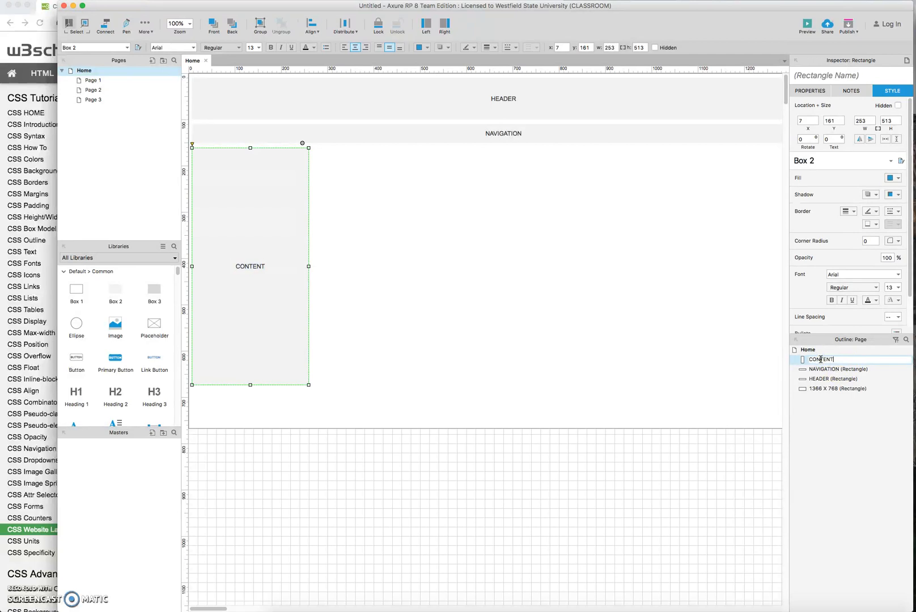
click(674, 366)
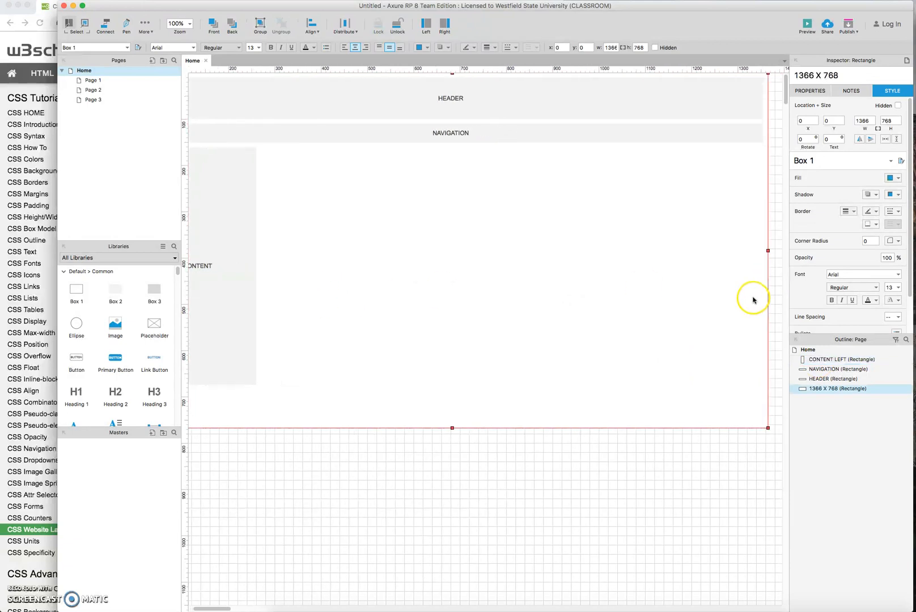
Duplicate the left content box and place the copy at the page's right side, at about x 1101, y 161.
click(254, 265)
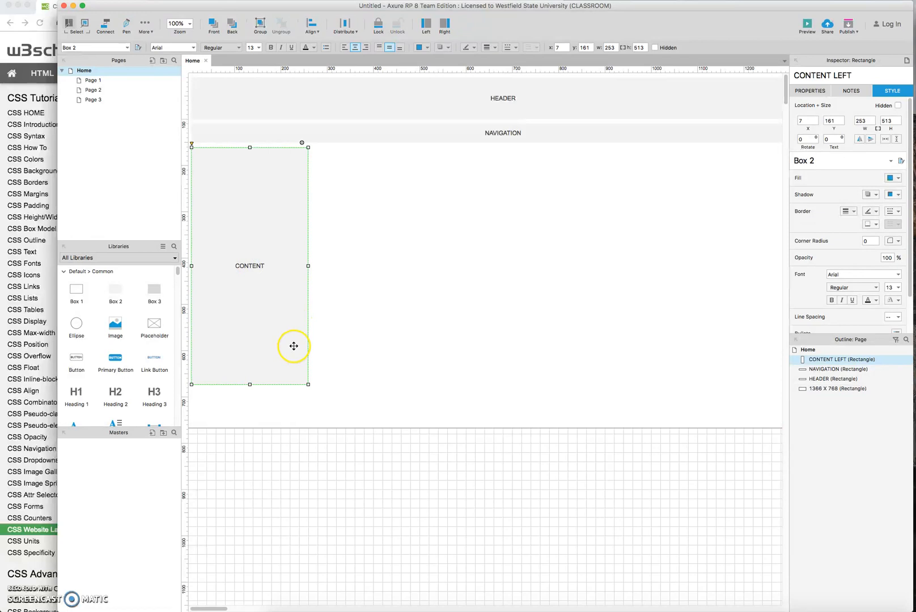
key(super+d)
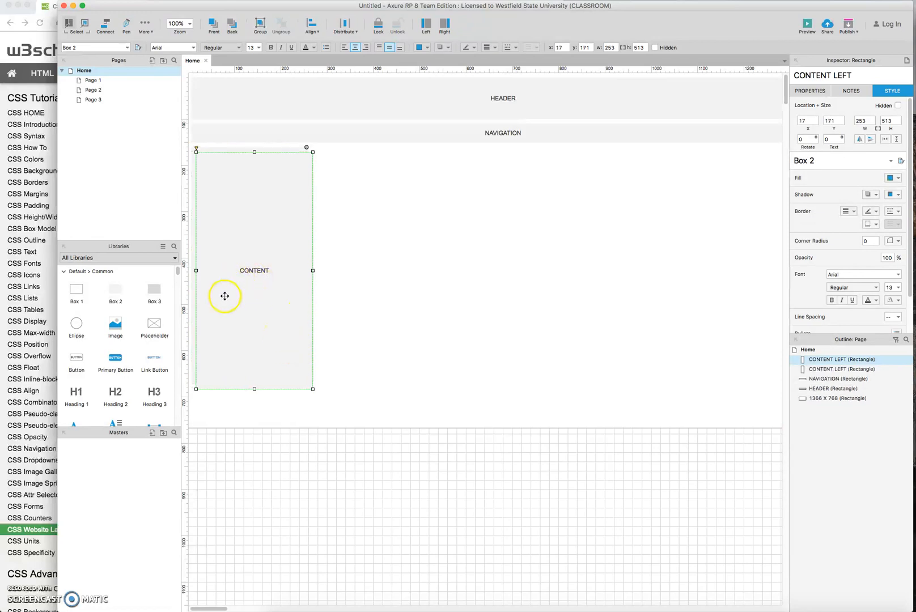
drag(240, 292, 684, 291)
drag(635, 267, 669, 265)
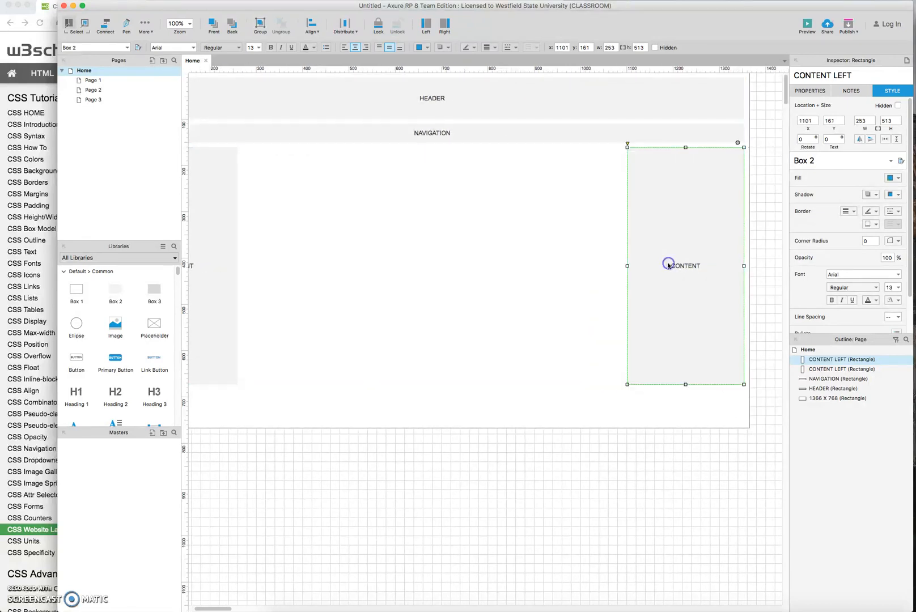
click(569, 282)
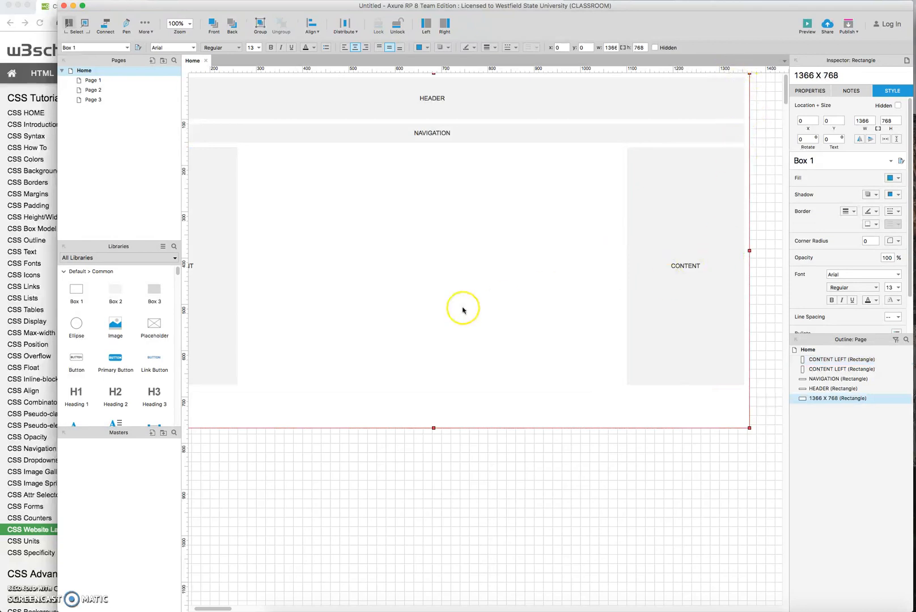
Rename the right-hand copy of the content box CONTENT RIGHT in the page outline.
scroll(438, 307, left, 3)
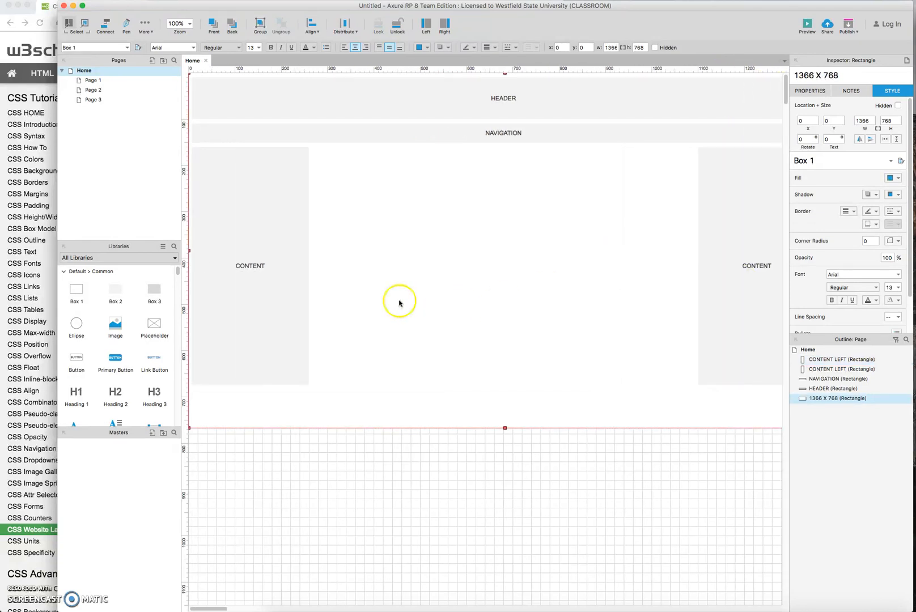
click(160, 292)
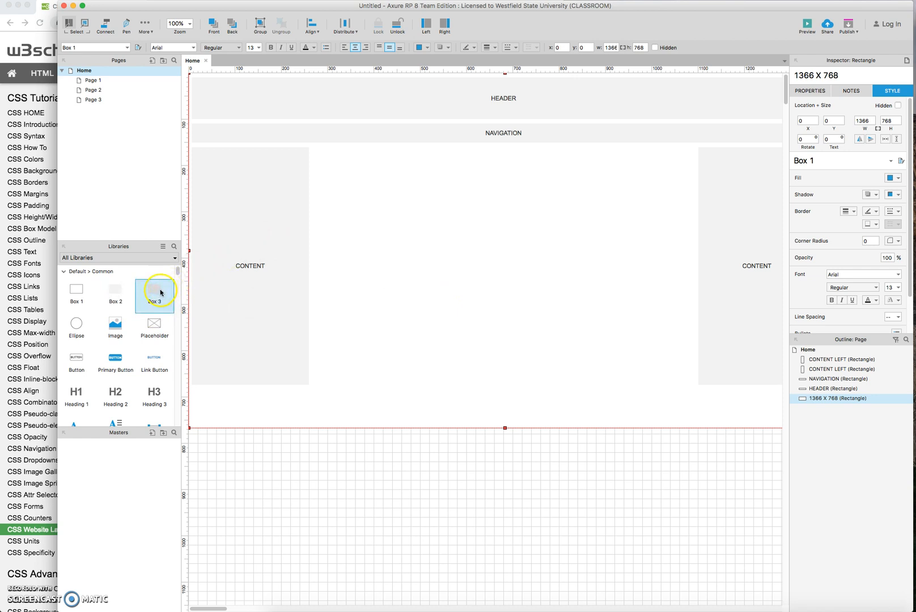
click(243, 296)
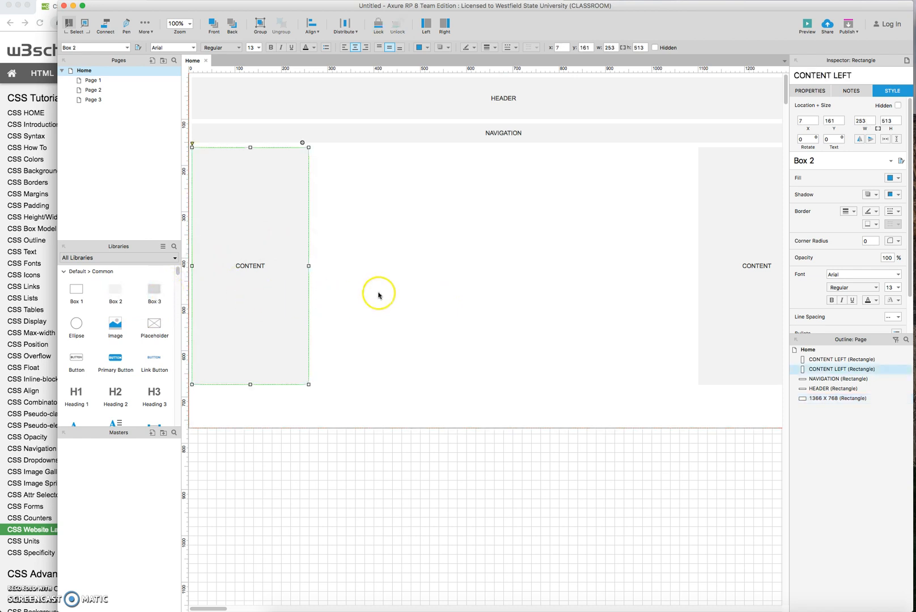
click(754, 272)
double_click(840, 361)
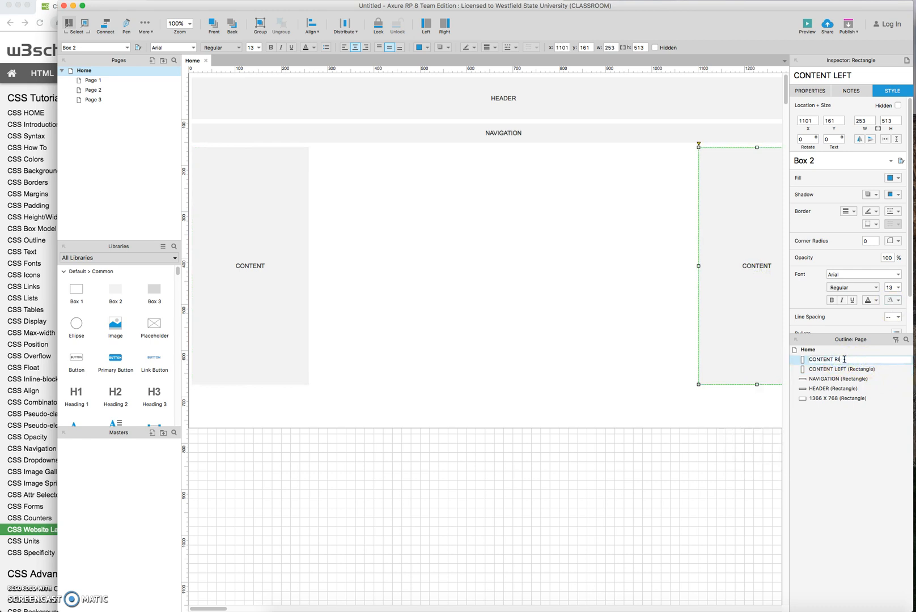
click(628, 345)
click(727, 303)
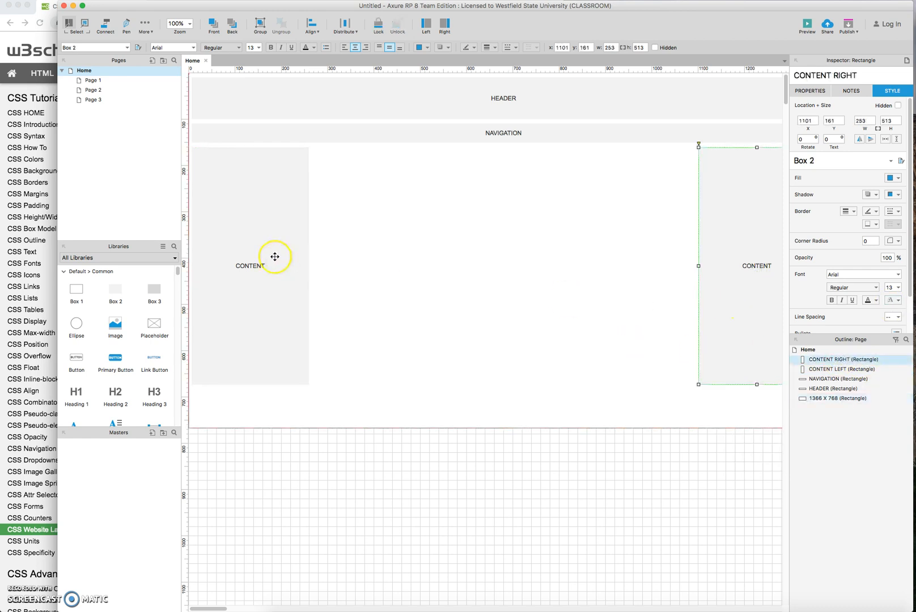
Duplicate the left content box, place the copy beside it at x 270, y 161, and widen it to about 821 to fill the middle.
click(274, 256)
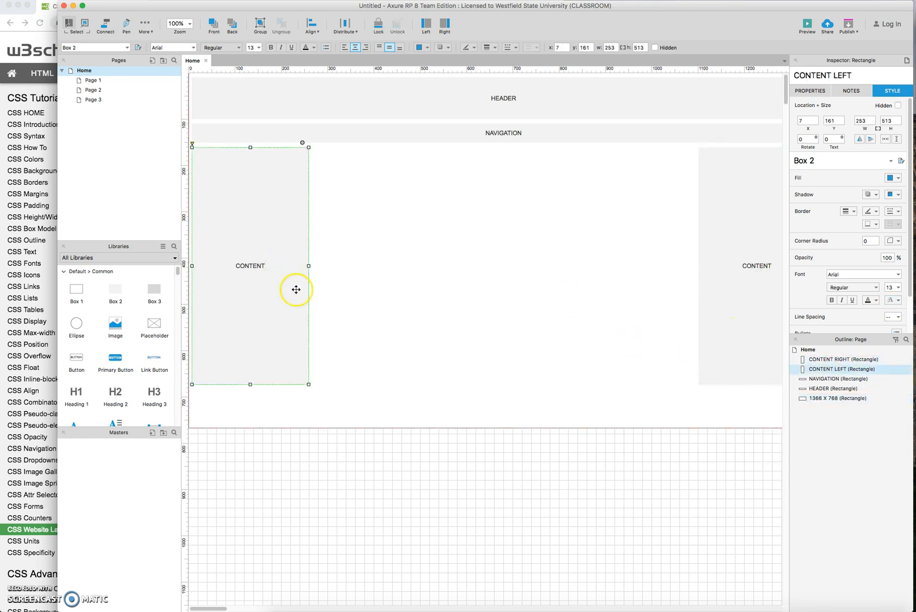
key(super+d)
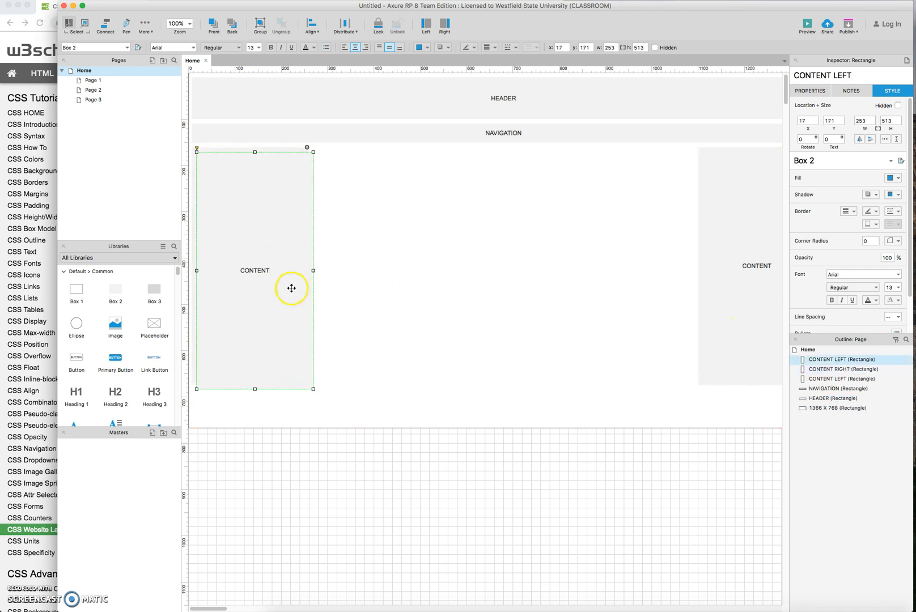
drag(253, 215, 373, 212)
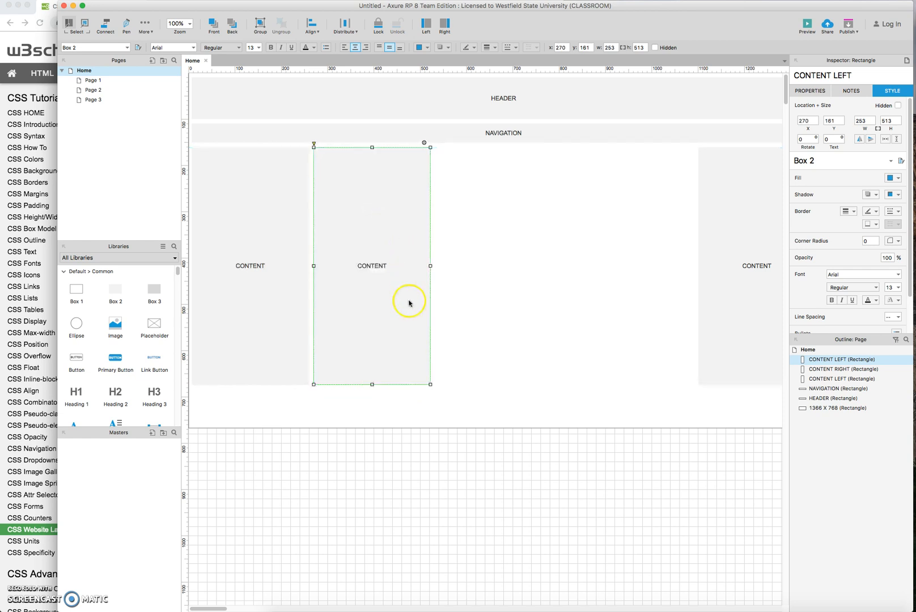
drag(431, 265, 695, 265)
click(628, 423)
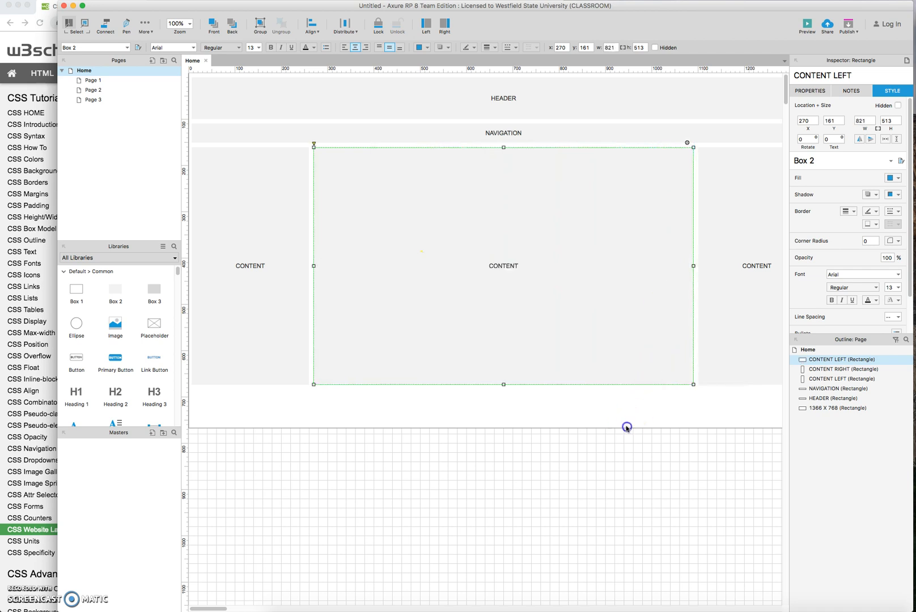
Change the middle box's text to MAIN CONTENT and name it CONTENT MAIN in the page outline.
click(498, 358)
double_click(492, 267)
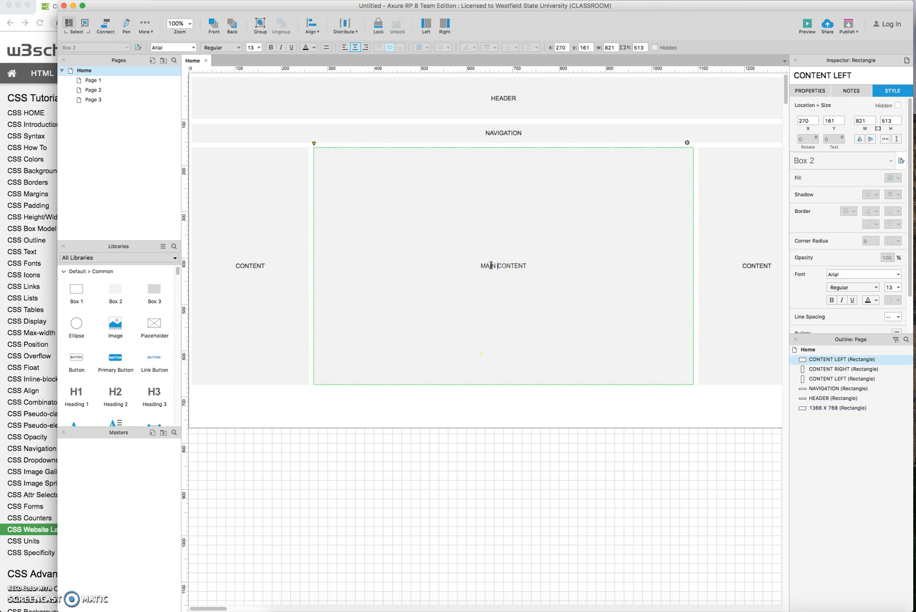
click(829, 362)
click(839, 362)
click(844, 360)
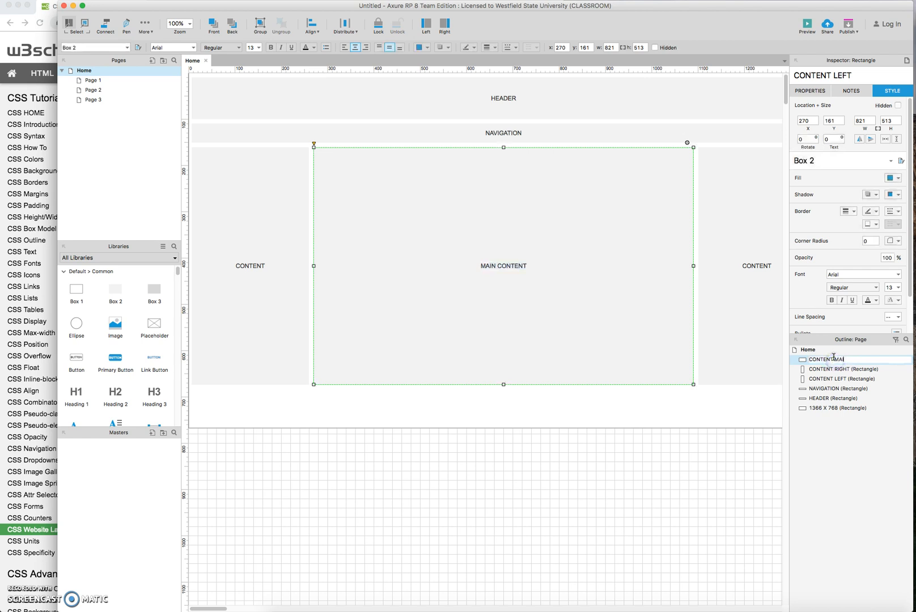
click(722, 460)
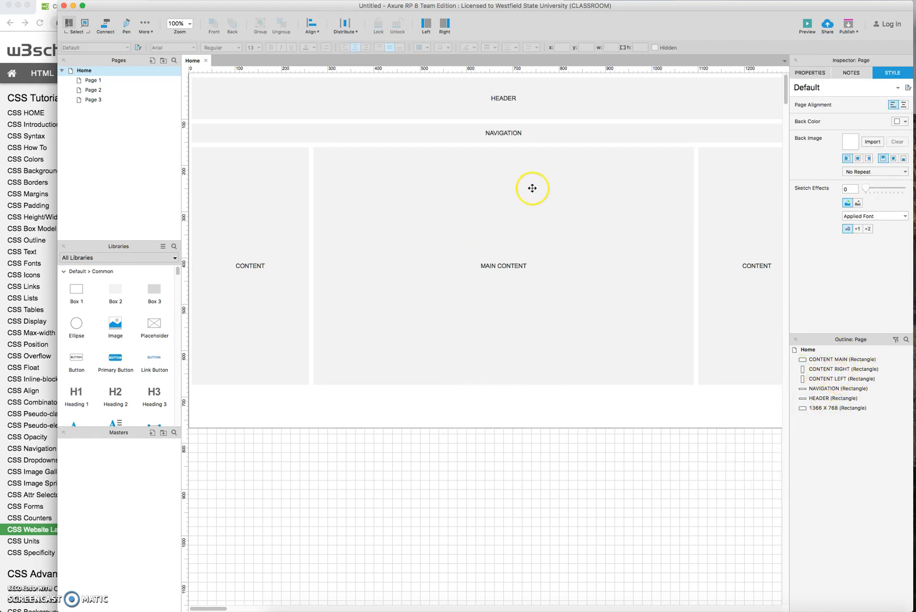
Following the w3schools layout, place a Box 2 below the content columns at x 7, y 684, sized about 1341 by 63.
click(39, 19)
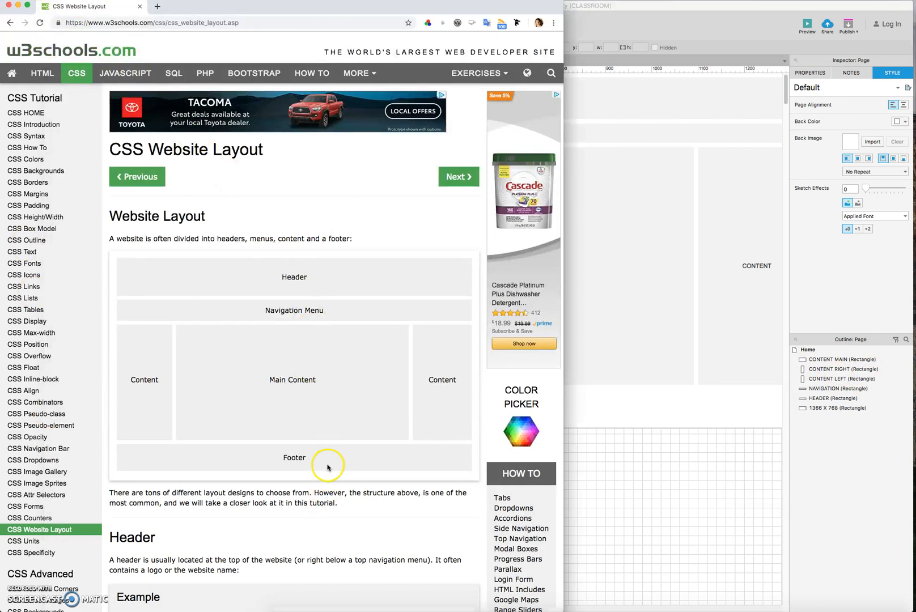
click(578, 407)
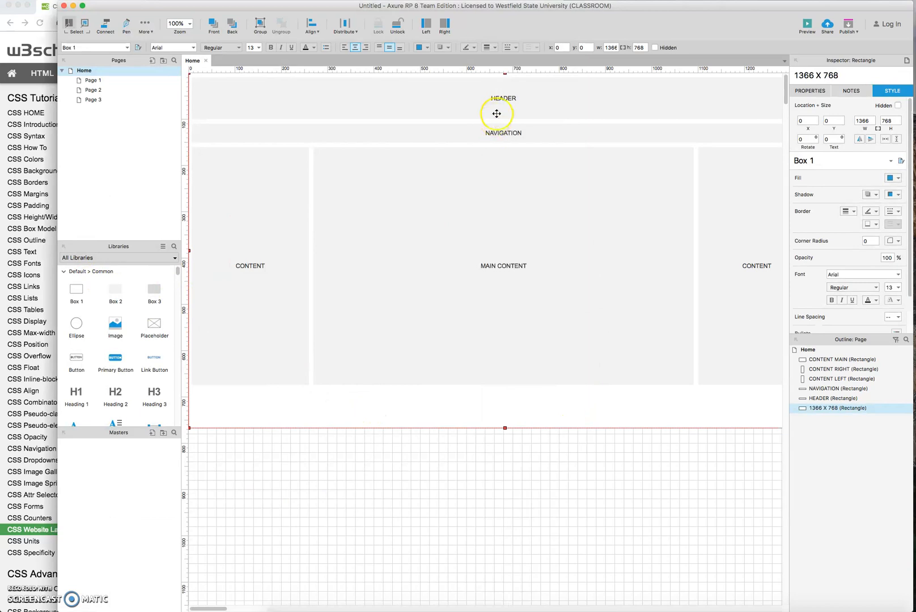
drag(154, 292, 191, 389)
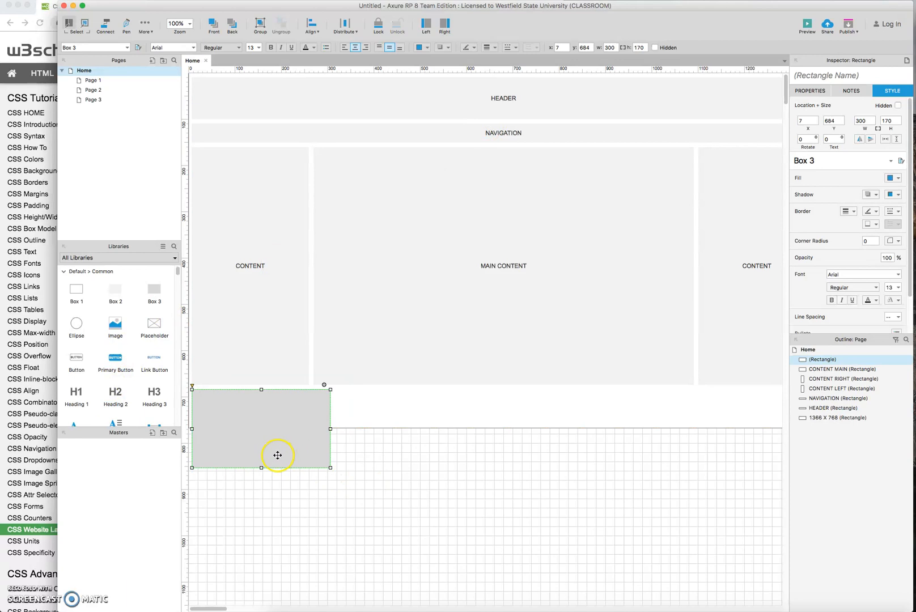
key(Delete)
drag(113, 291, 192, 389)
drag(331, 465, 765, 420)
Add the text FOOTER to the box below the content columns and name it FOOTER in the page outline.
double_click(454, 411)
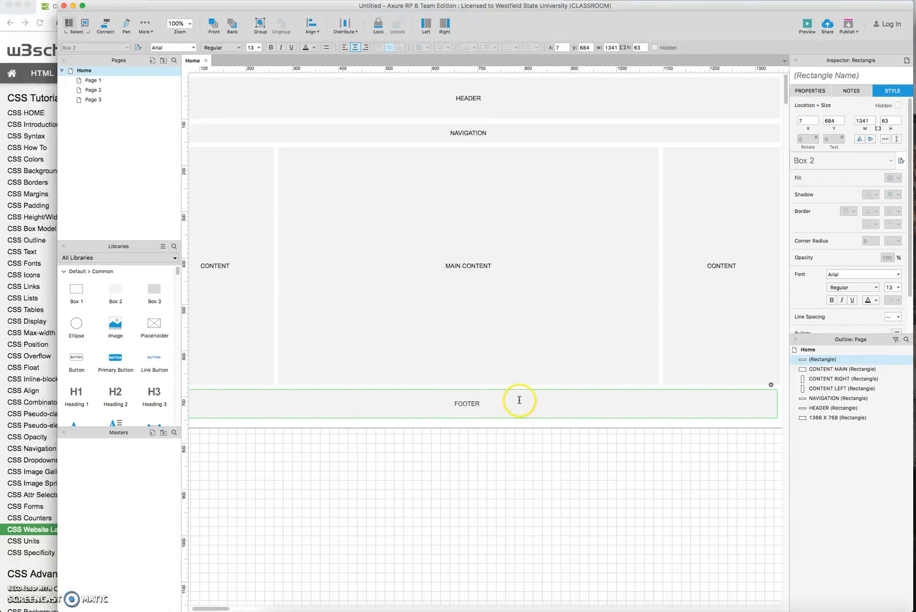
click(909, 490)
click(817, 362)
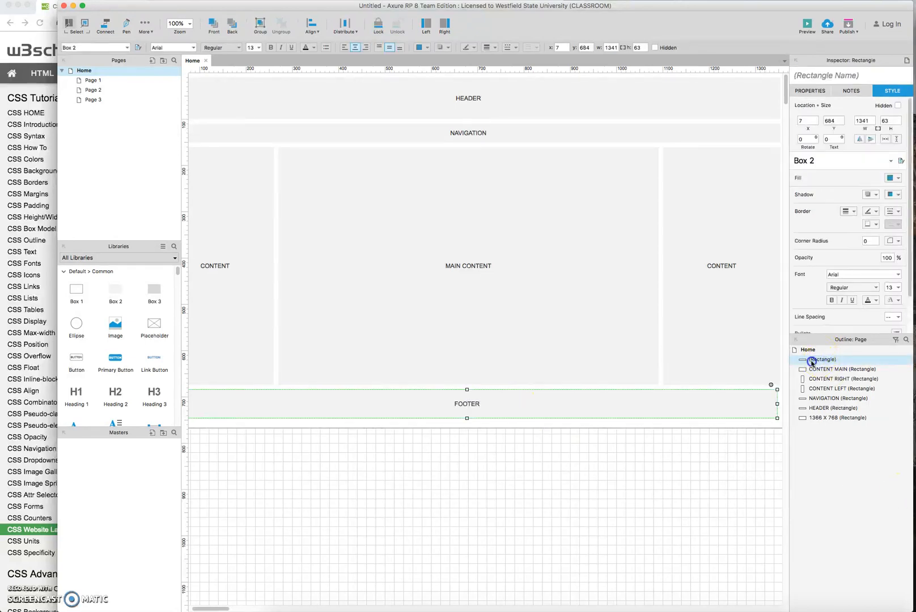
double_click(817, 361)
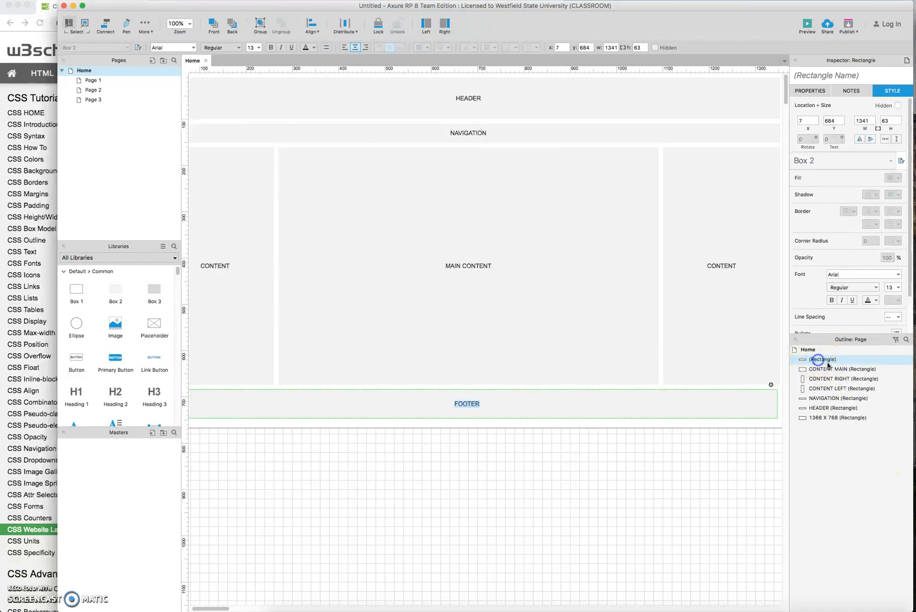
click(826, 362)
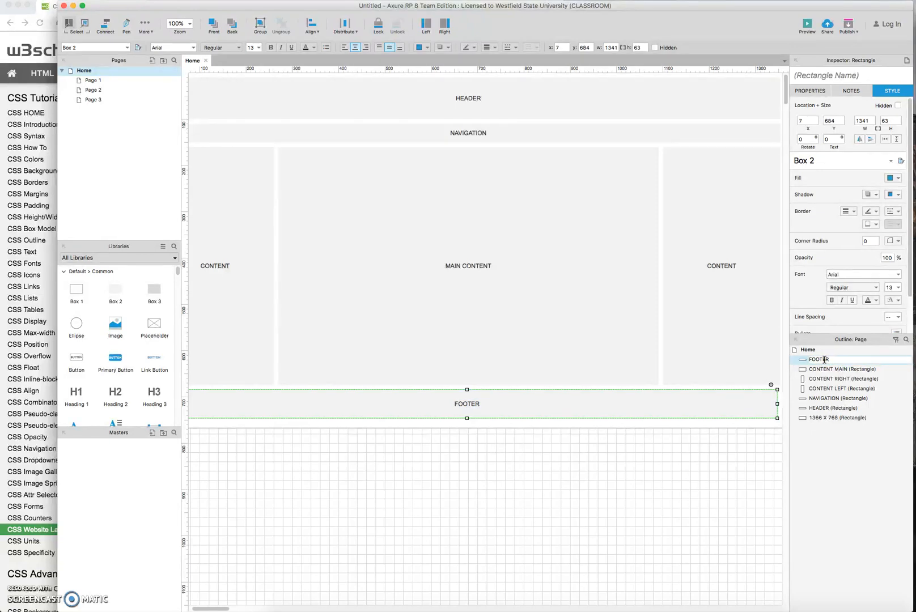
Start saving the project and choose the wireframes folder on the Desktop as its location.
click(783, 448)
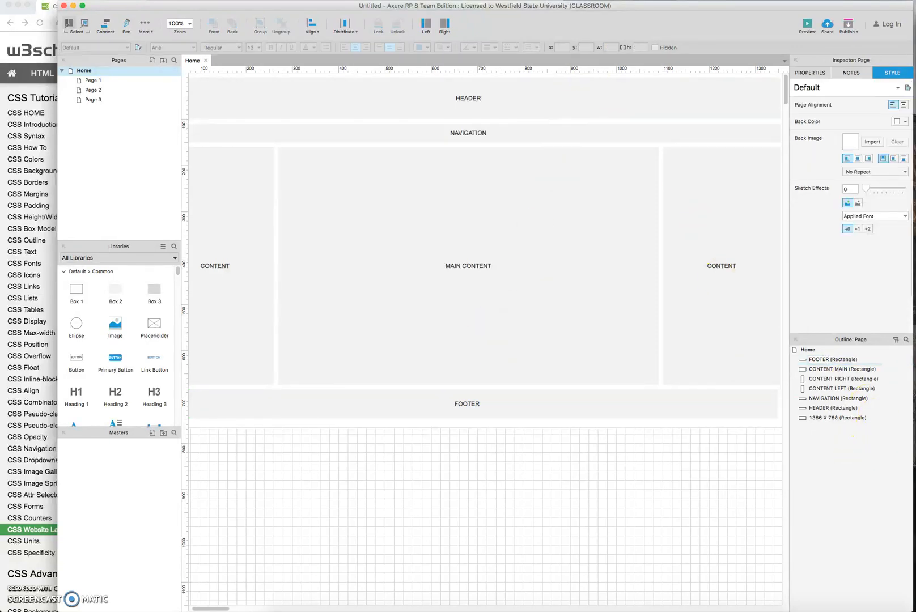
scroll(333, 524, left, 2)
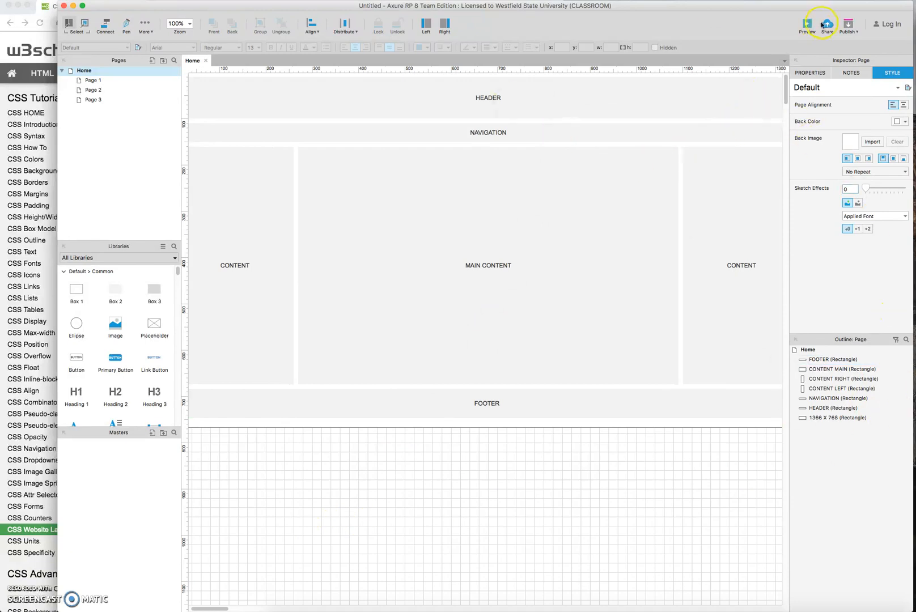
click(68, 0)
click(87, 43)
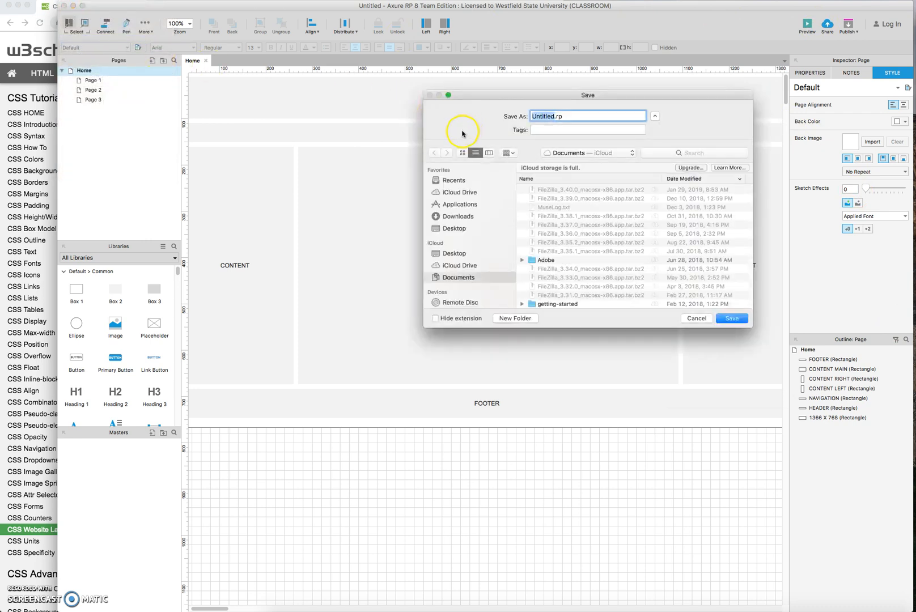
click(459, 230)
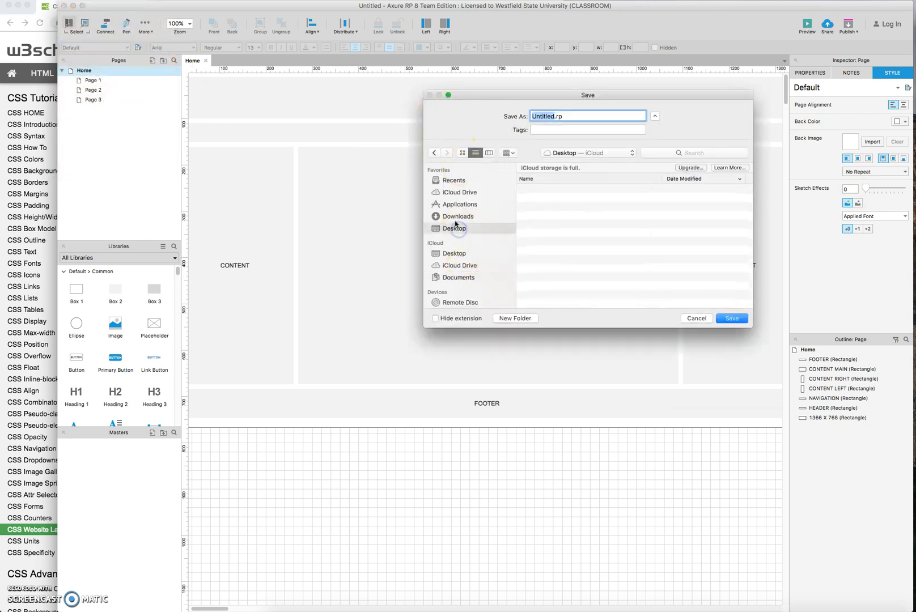
scroll(546, 191, down, 1)
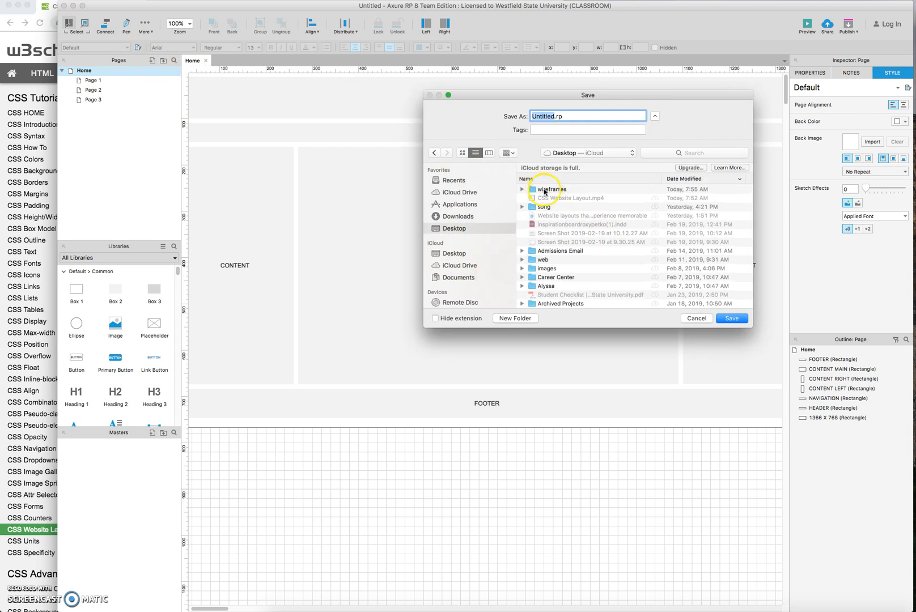
click(545, 191)
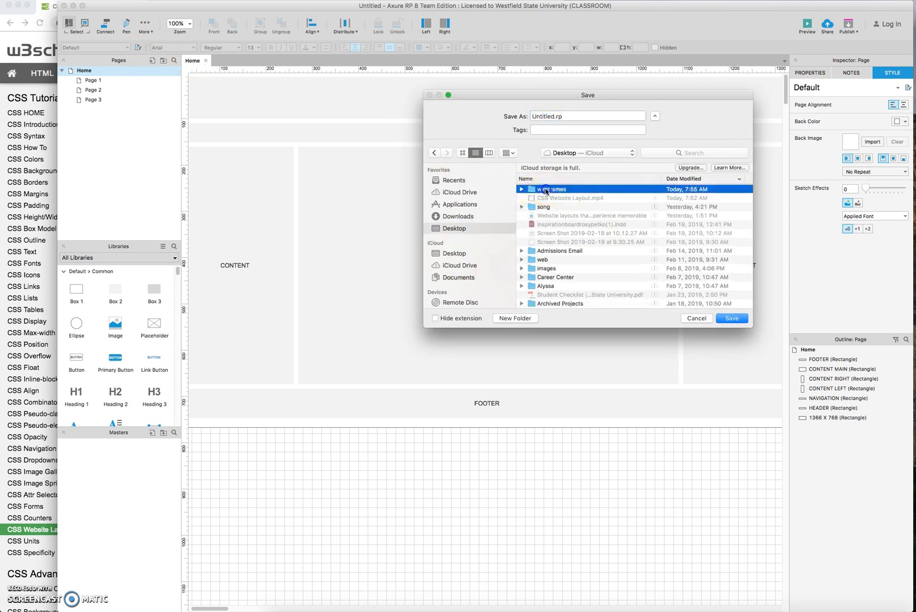
double_click(546, 192)
Name the project file web-layout and save it in the wireframes folder.
click(570, 115)
drag(554, 116, 520, 118)
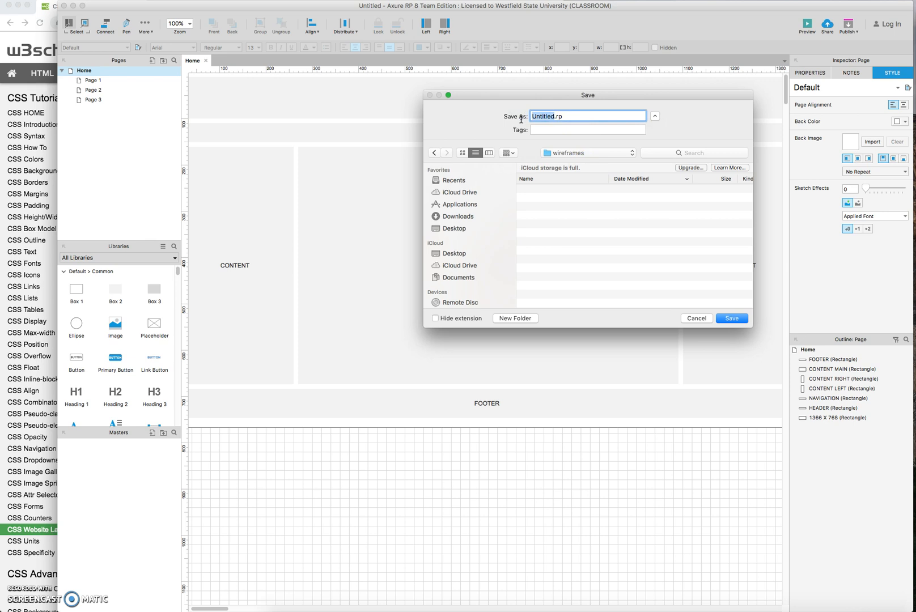
text(WEB)
key(BackSpace)
key(BackSpace)
key(BackSpace)
text(web)
click(731, 321)
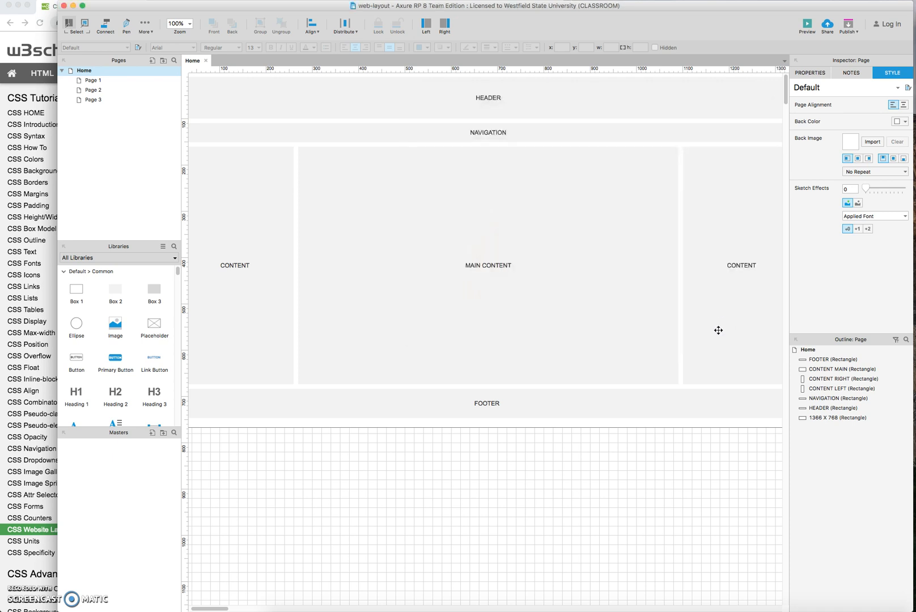
Preview the Home page in the browser to check the whole layout, and put the preview windows away to return to Axure RP.
click(831, 25)
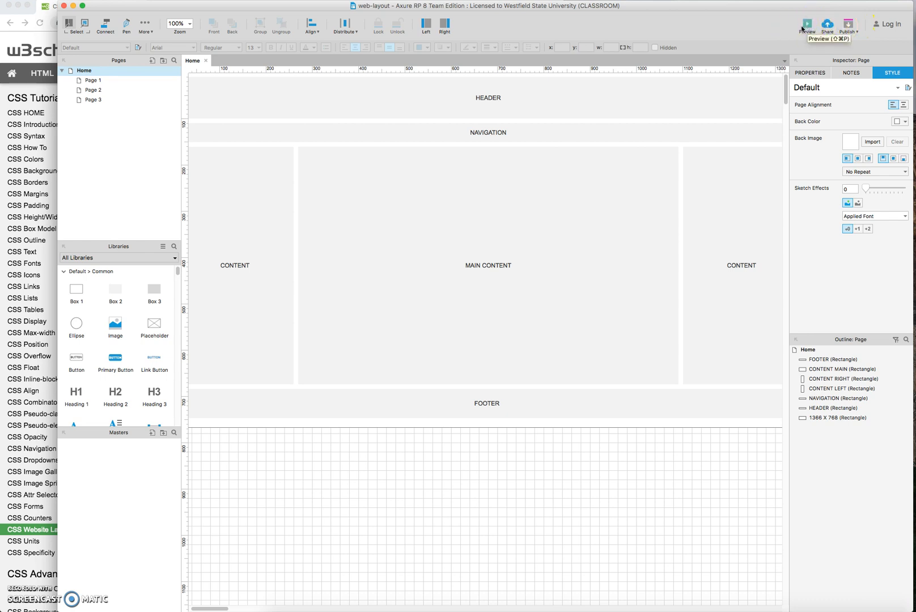
click(808, 25)
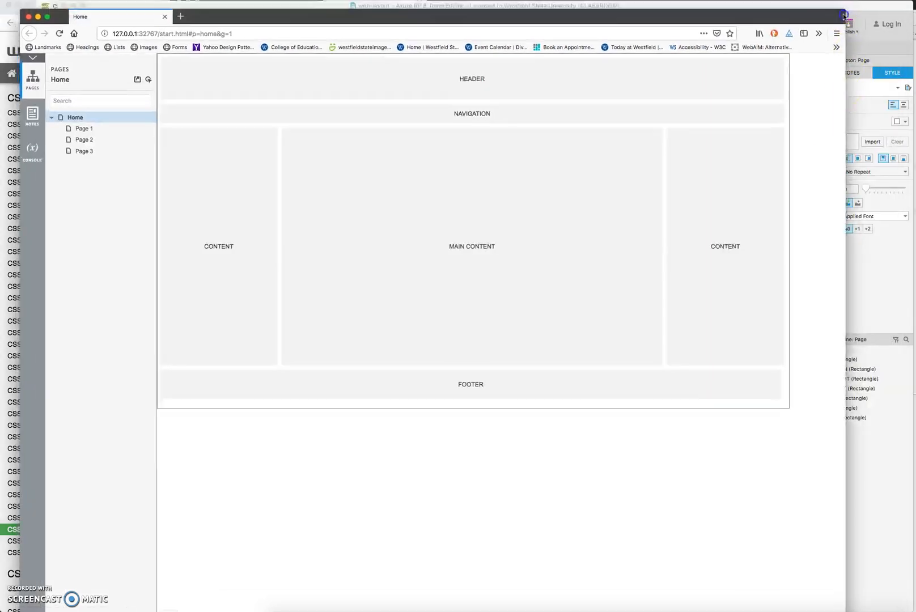
mouse_move(849, 16)
mouse_down()
mouse_move(825, 19)
mouse_move(839, 18)
mouse_up()
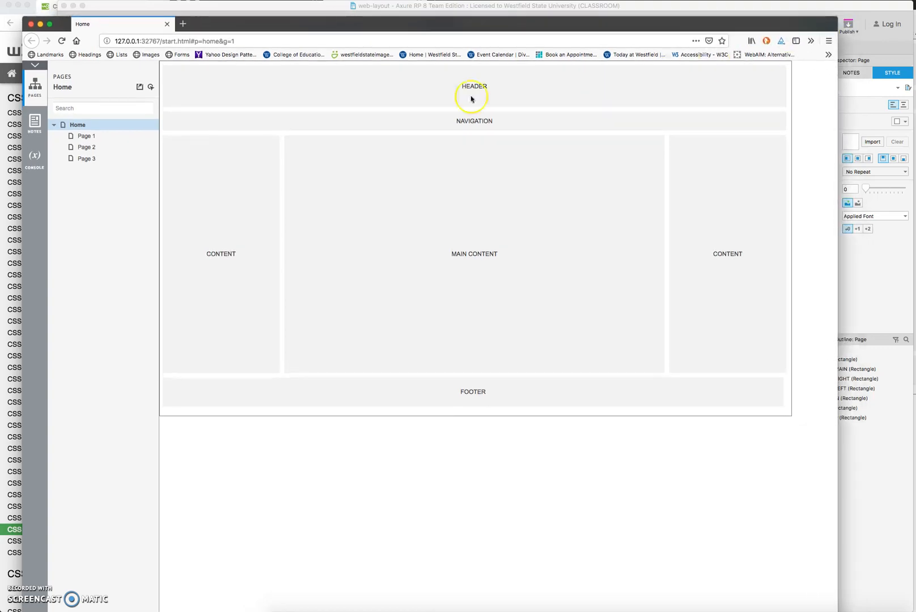
drag(491, 23, 517, 14)
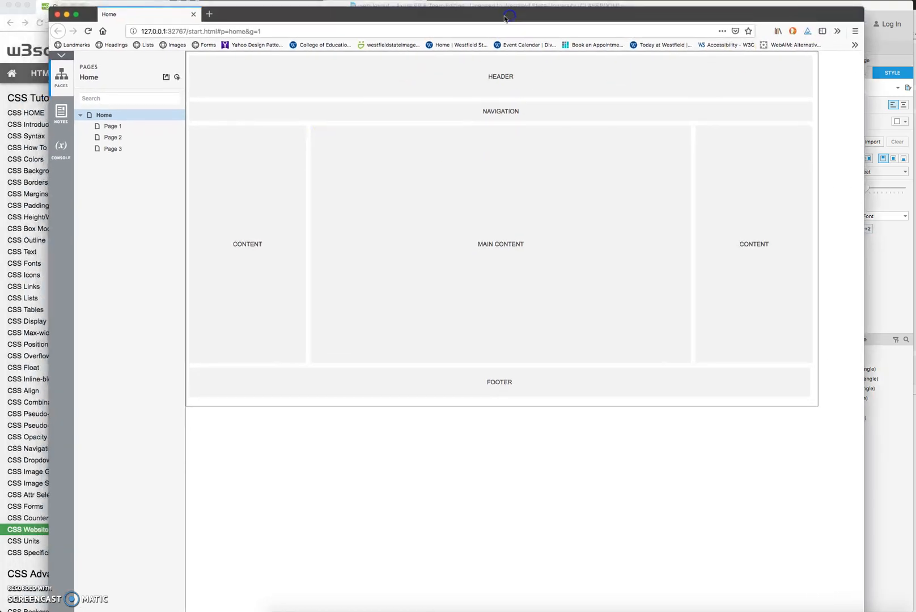
drag(458, 23, 465, 18)
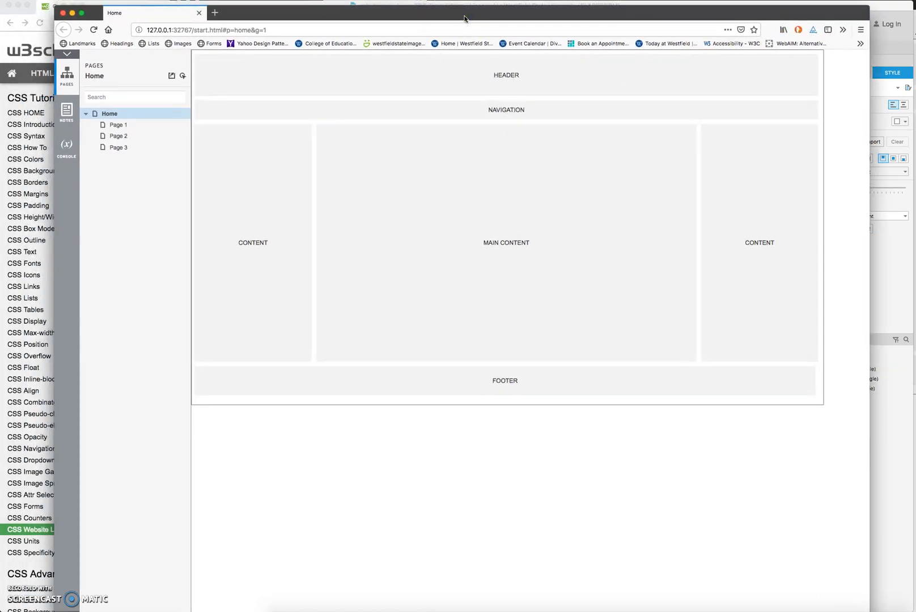
click(62, 14)
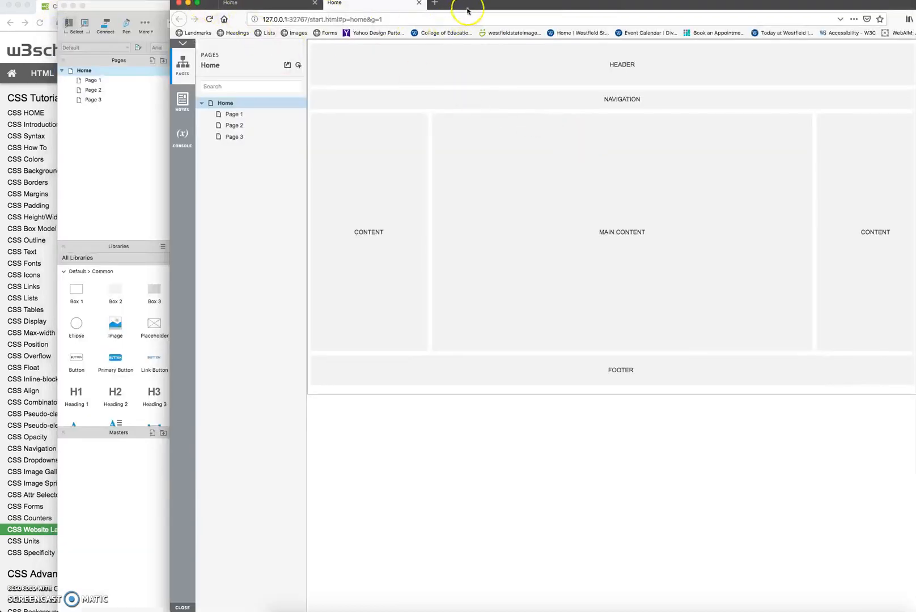
drag(468, 10, 466, 31)
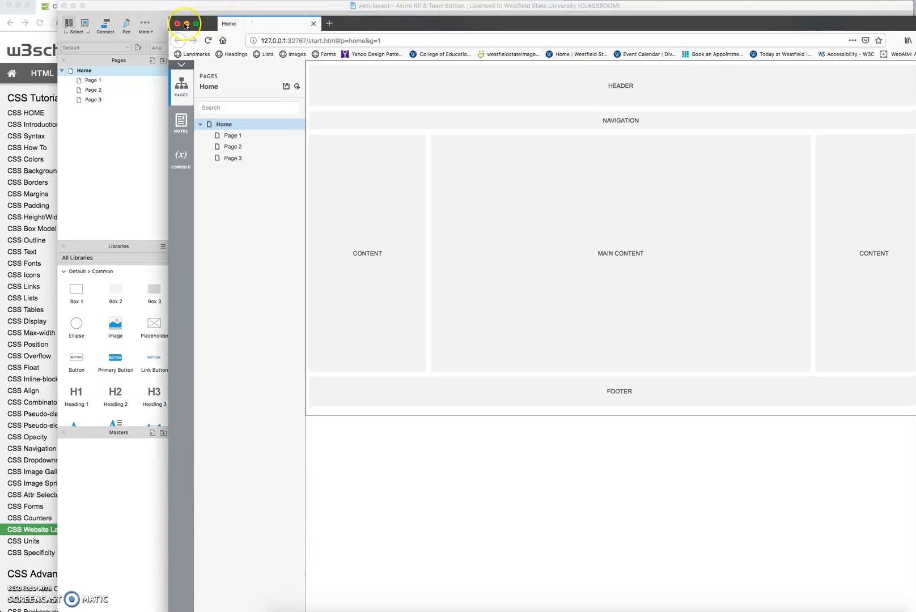
click(185, 24)
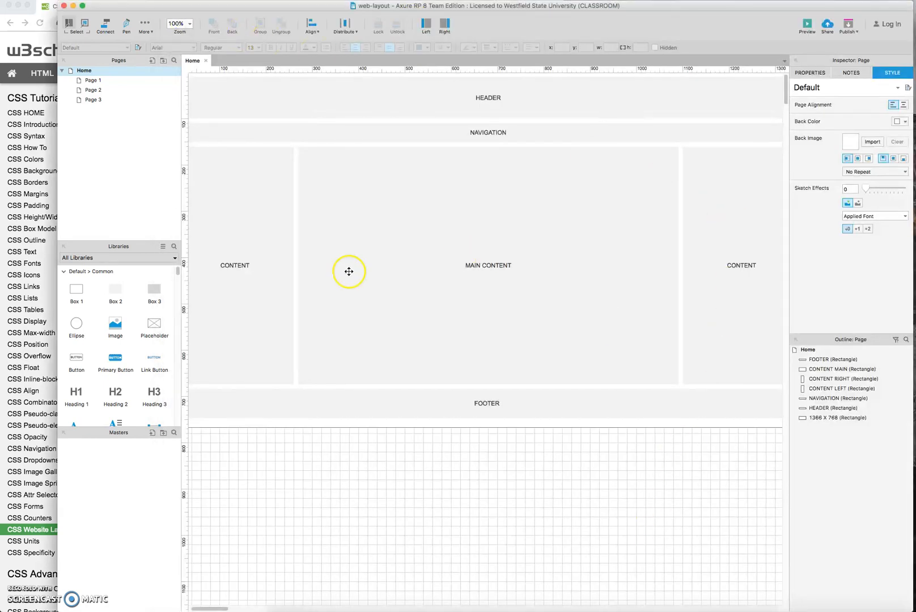